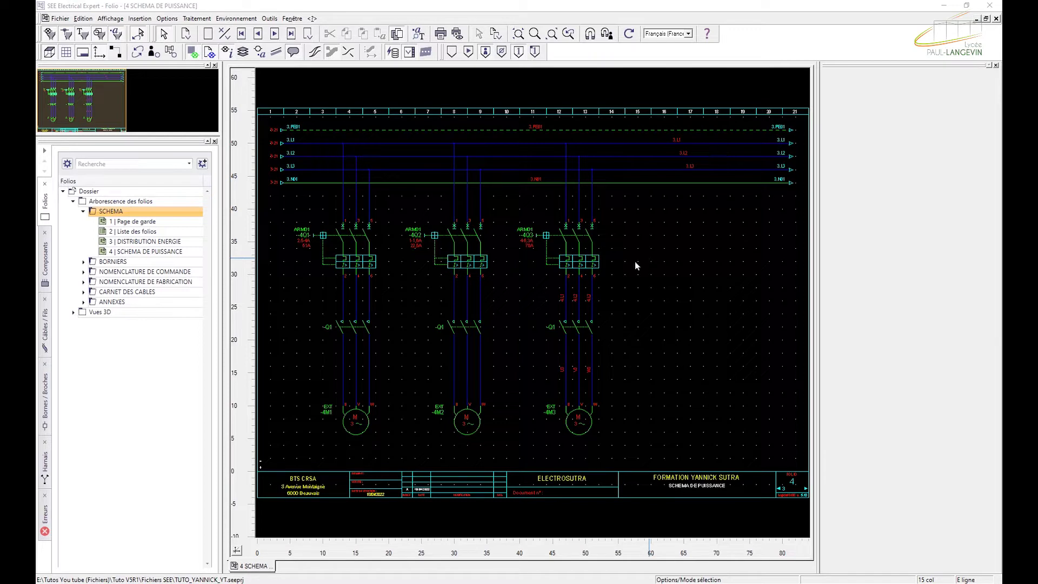
- Create folio 5 titled ROTATION UNITE DE VISSAGE in the SCHEMA folder and open it
right_click(120, 212)
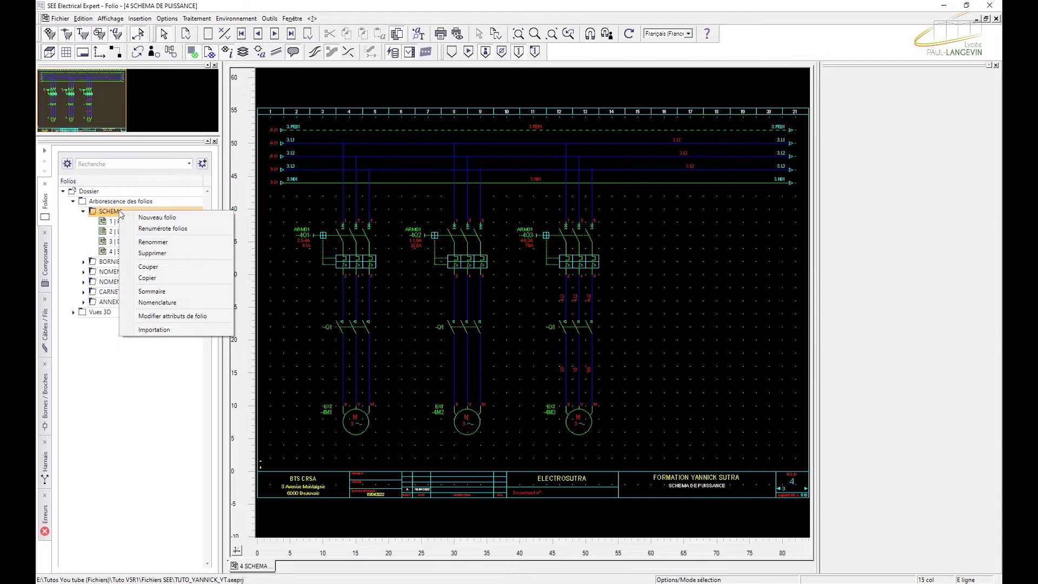
click(157, 217)
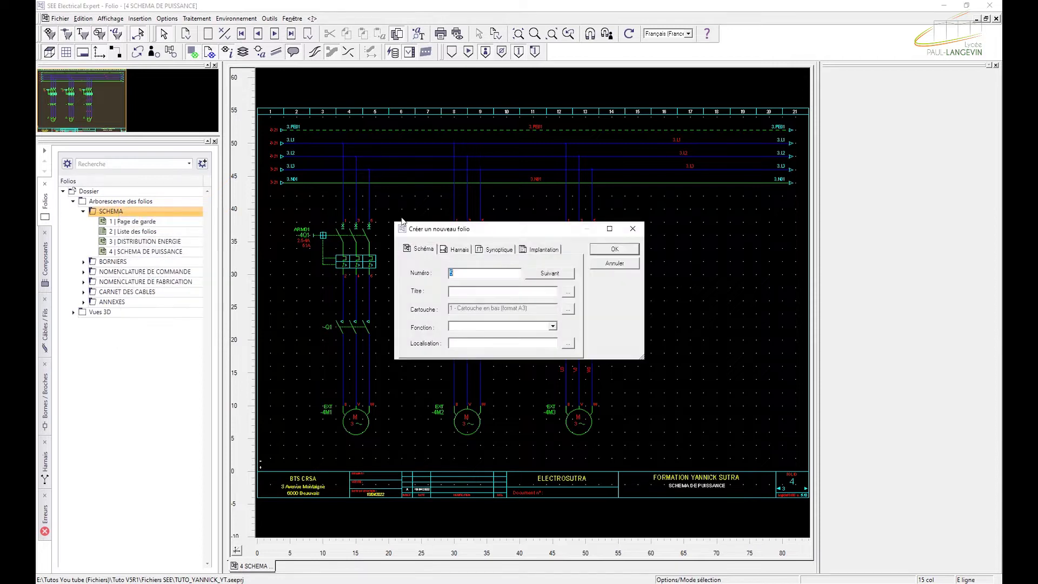
click(472, 287)
click(472, 290)
text(ROTATION UNITE DE VISSAGE)
click(613, 248)
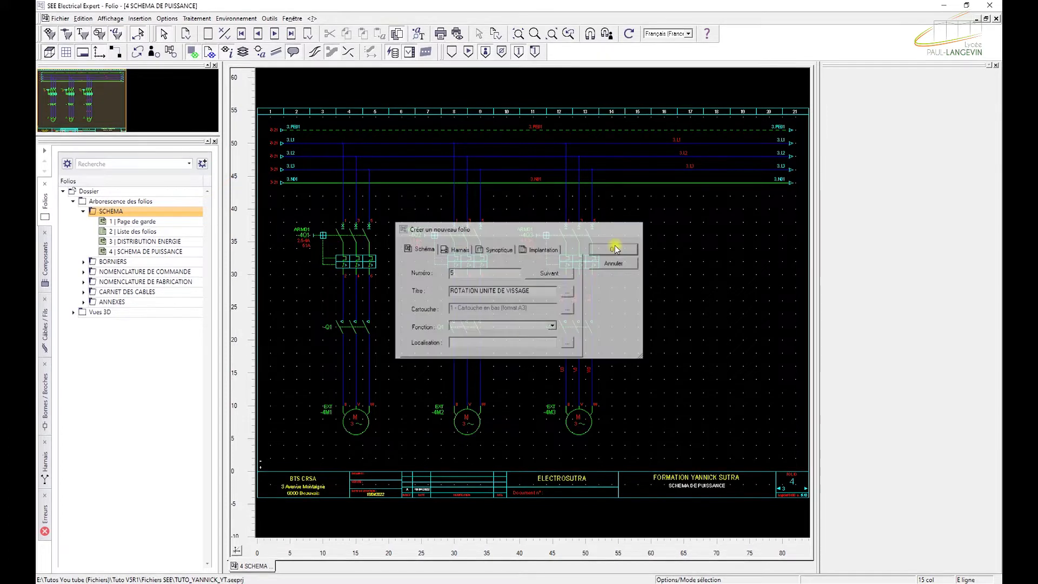
double_click(162, 262)
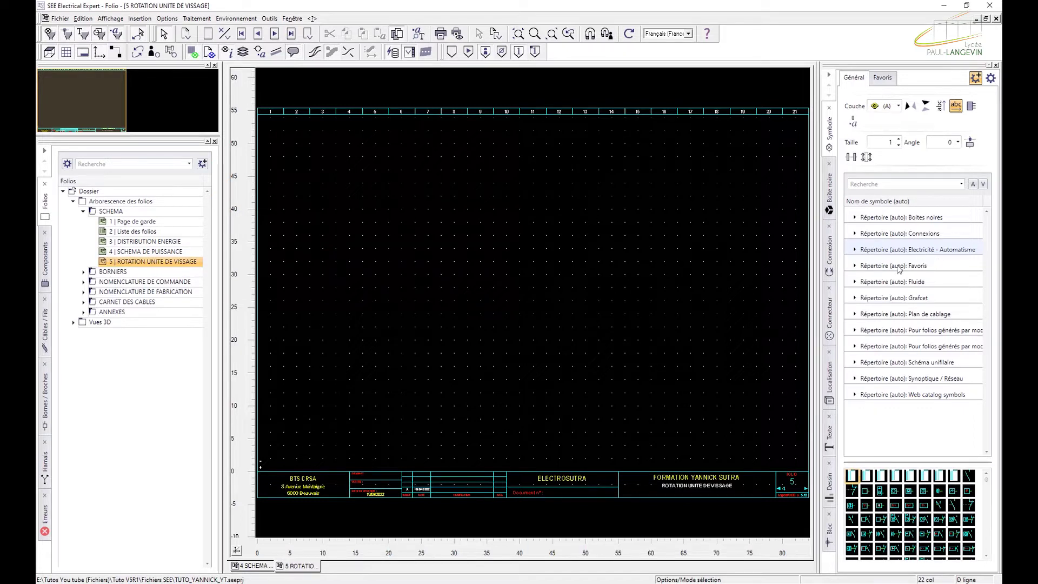
- Expand the Electricité - Automatisme symbol directory and collapse its Automates and B-Détecteurs families to view the available families
click(855, 249)
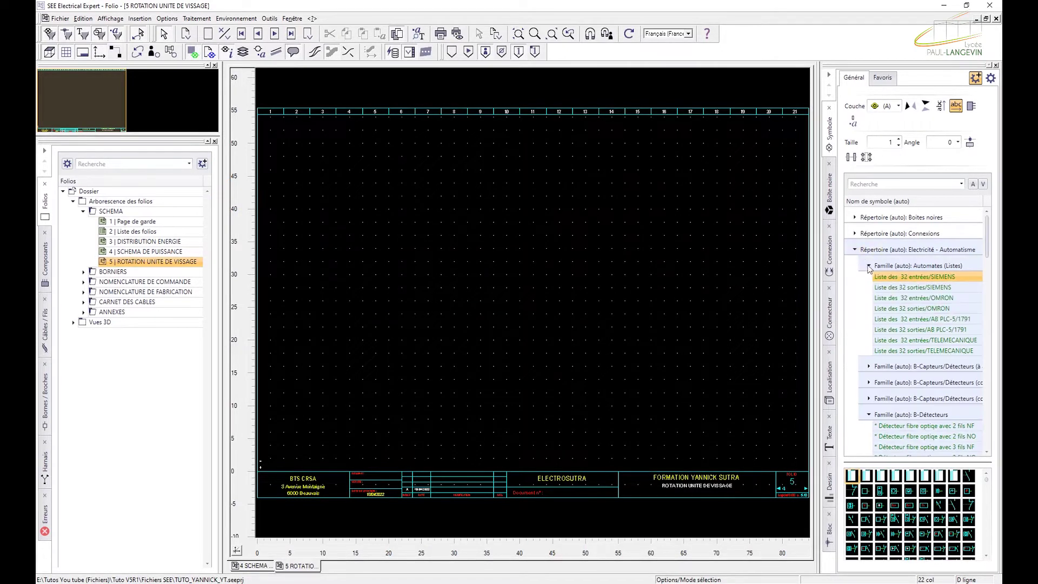
click(868, 266)
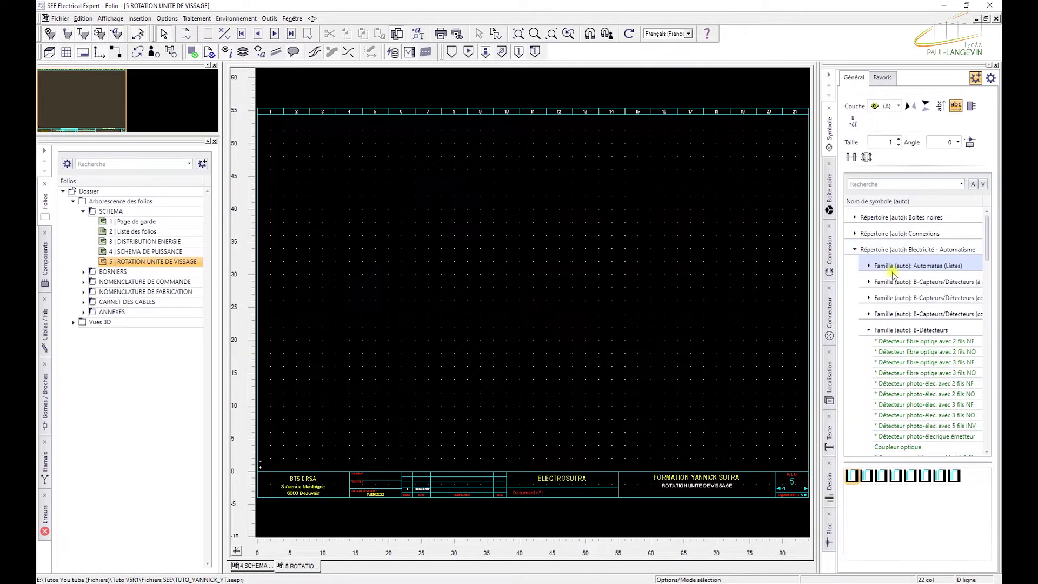
click(876, 331)
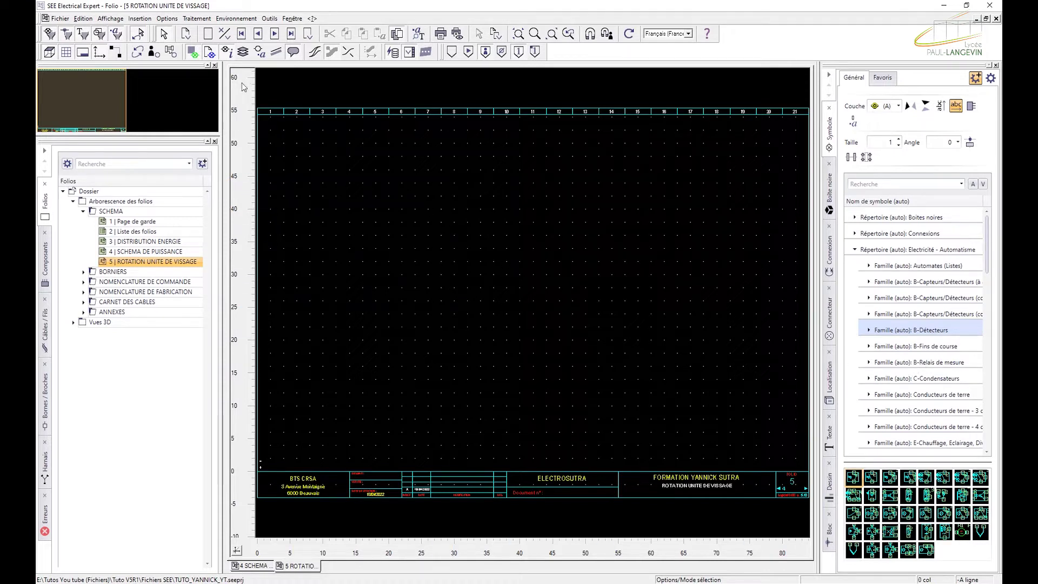
click(139, 18)
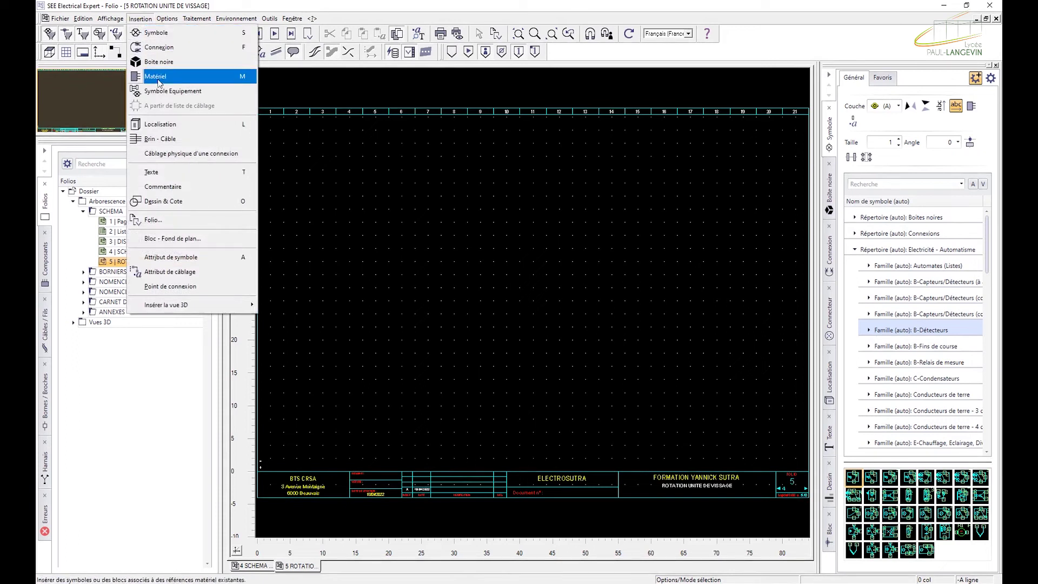
click(440, 158)
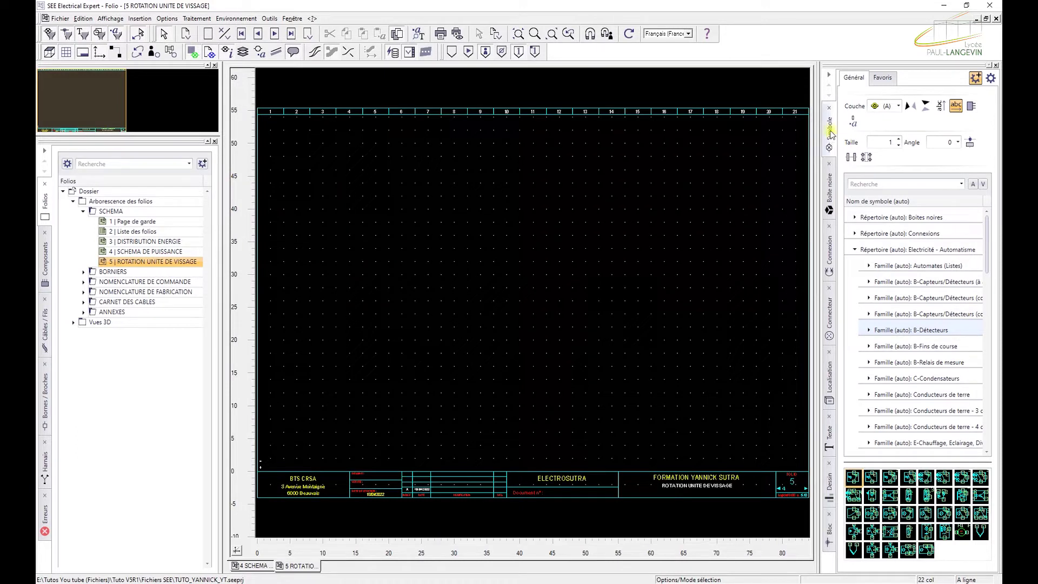
- Start inserting by material reference and choose Variateurs de vitesse from the list of all material classes
click(971, 107)
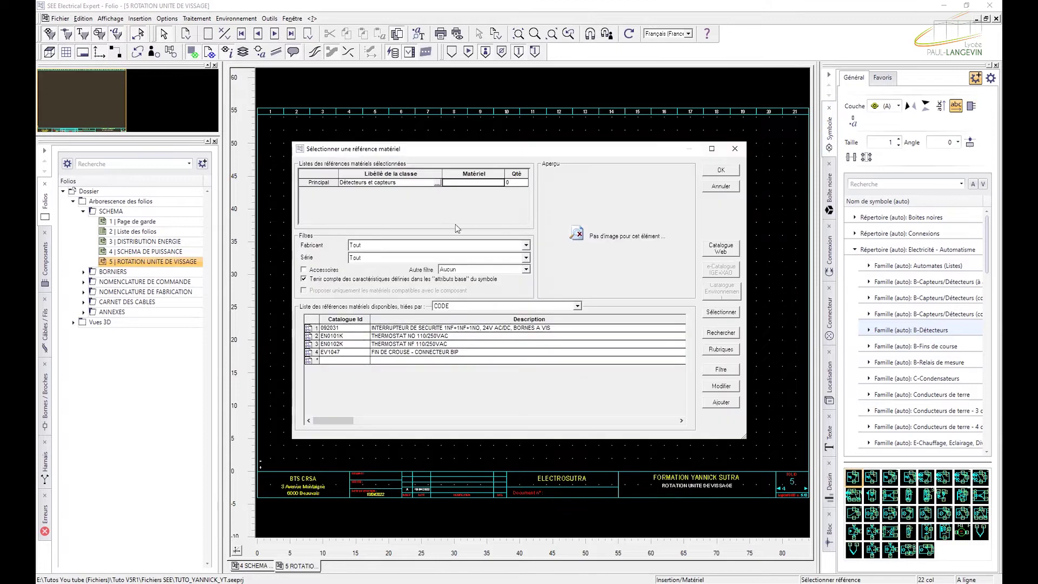
click(436, 182)
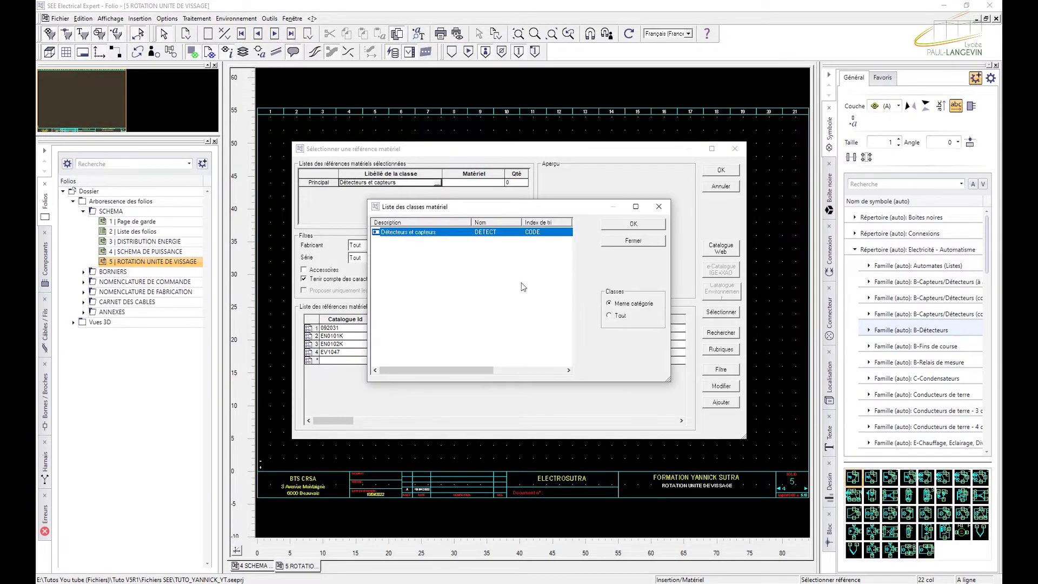
click(609, 316)
click(409, 300)
key(v)
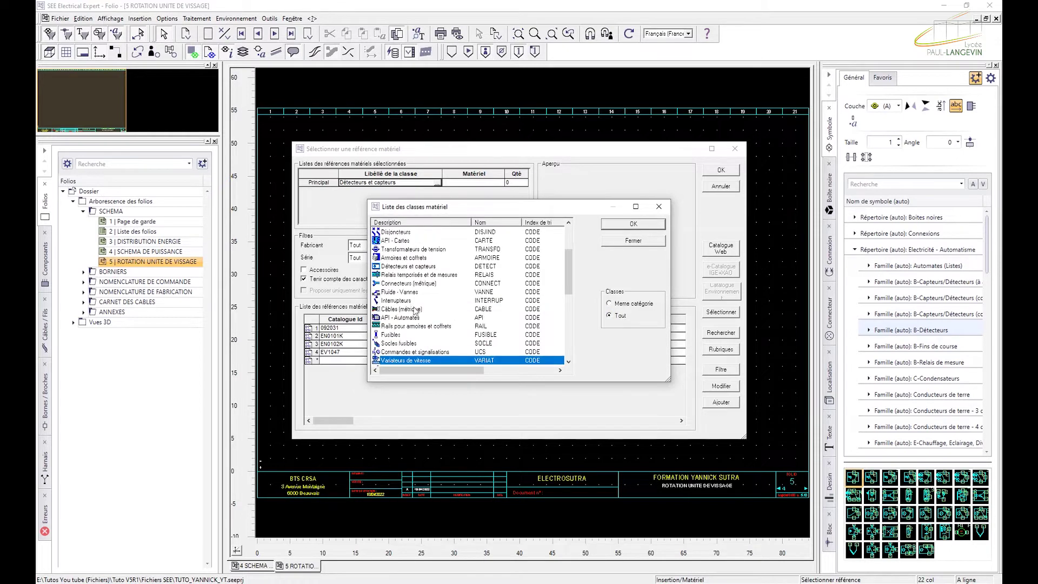
double_click(428, 360)
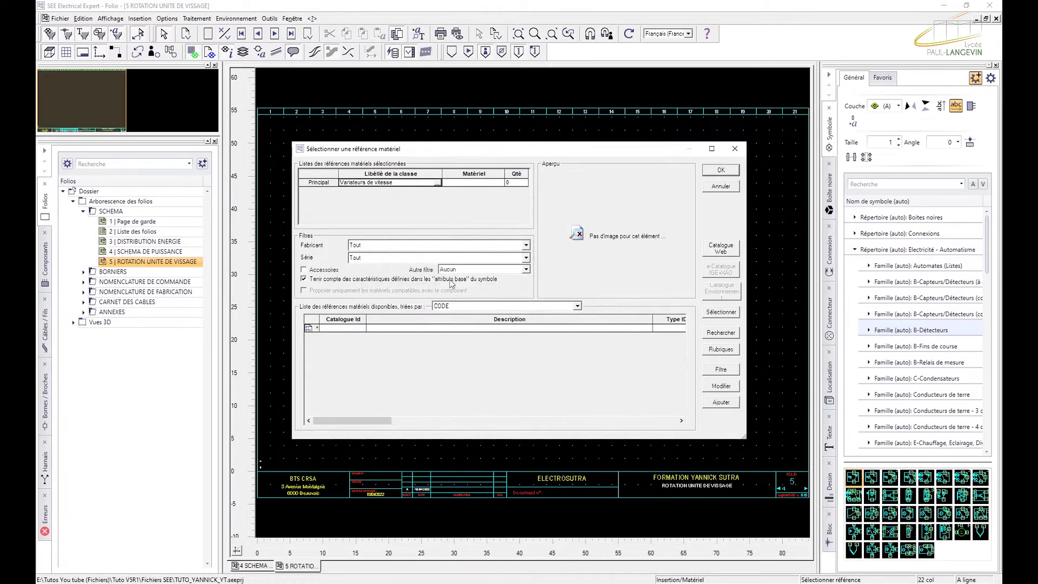
- Try to insert the variable speed drive directly by its material code VZAB0P4BAA
click(465, 183)
text(VZAB0P4BAA)
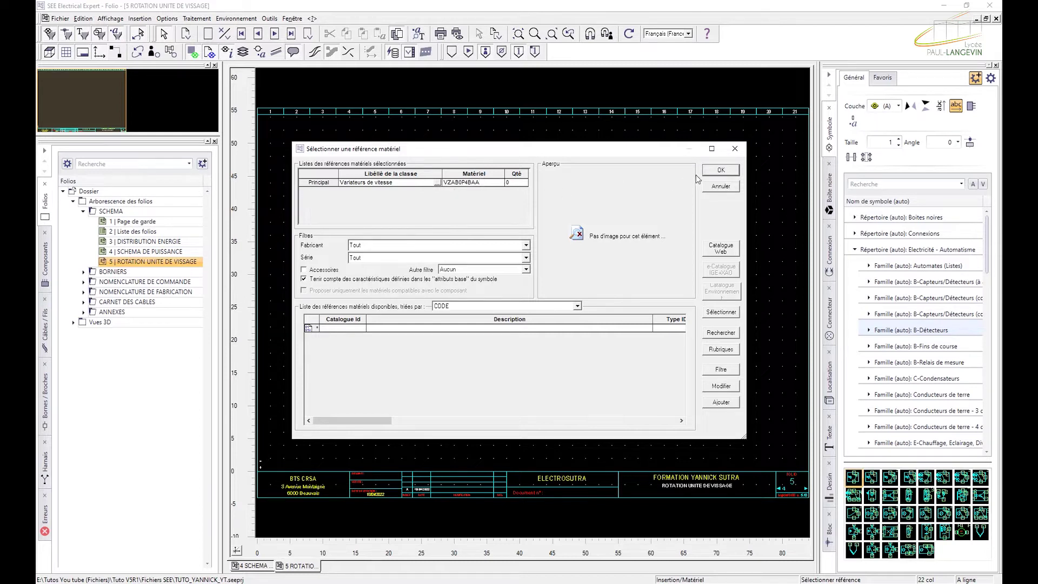
click(716, 170)
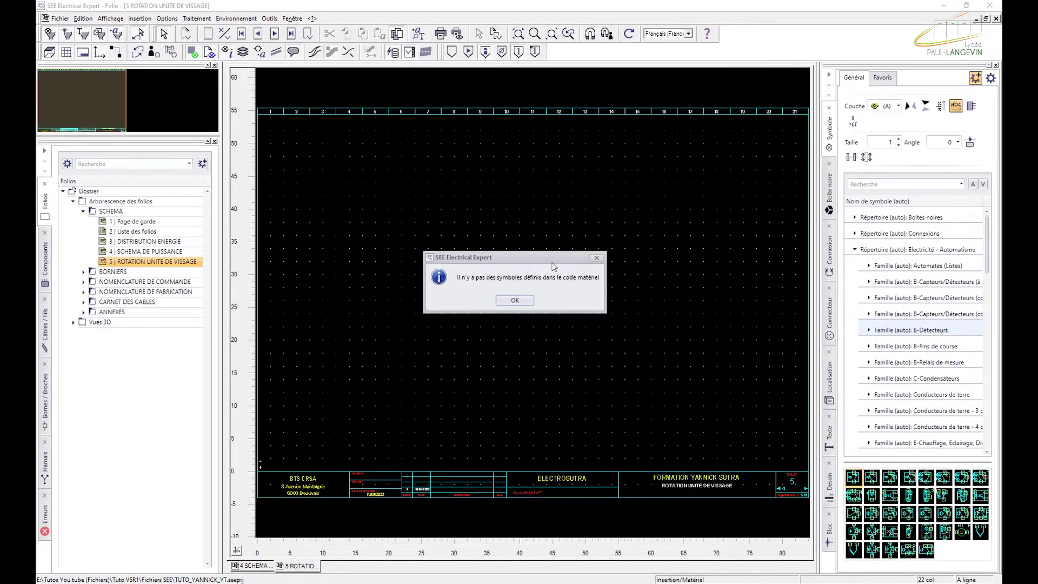
click(516, 299)
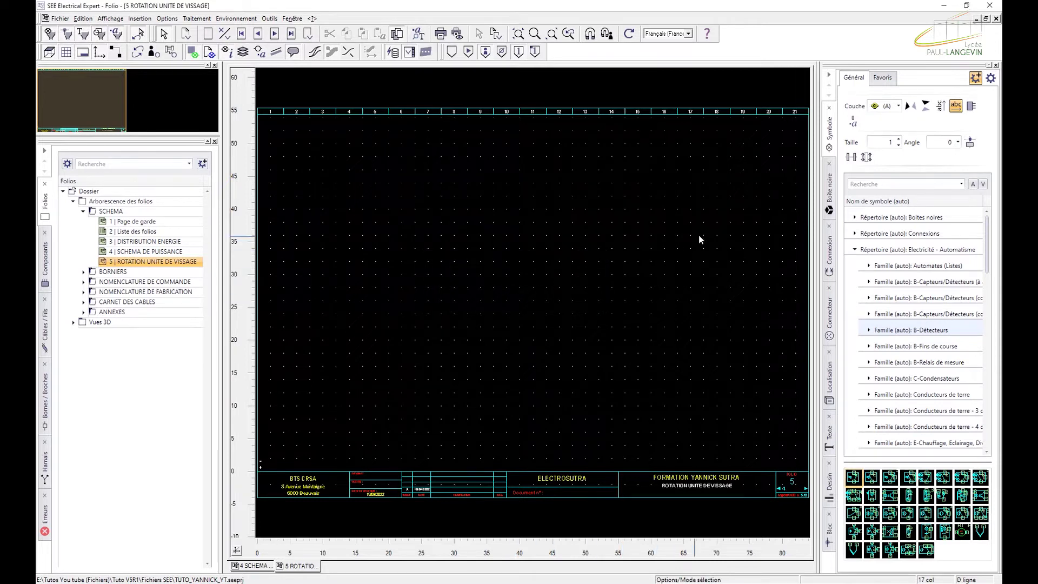
- Reopen the material reference selection and set the main class to Variateurs de vitesse
click(971, 106)
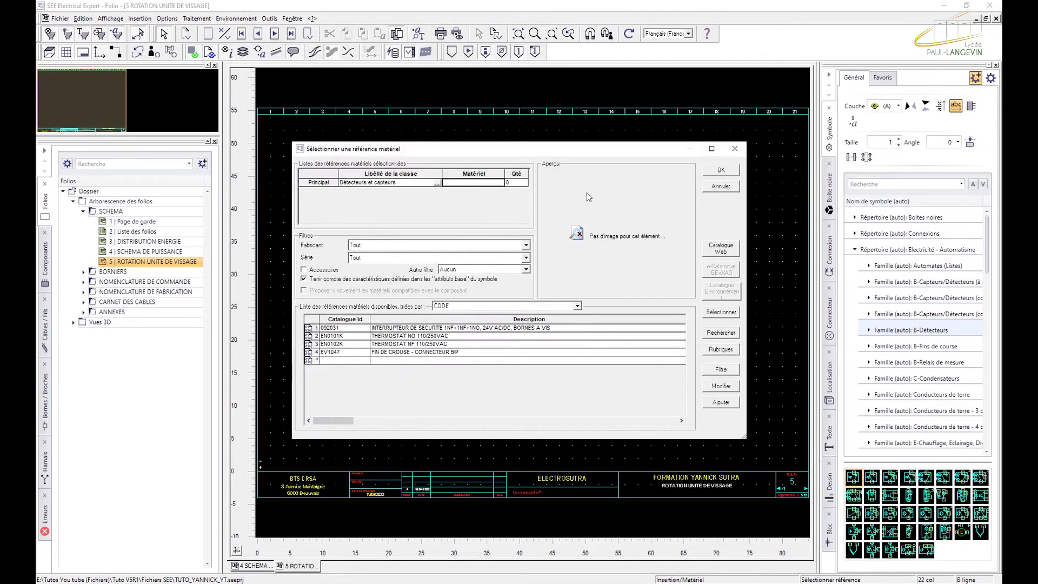
click(436, 183)
click(615, 319)
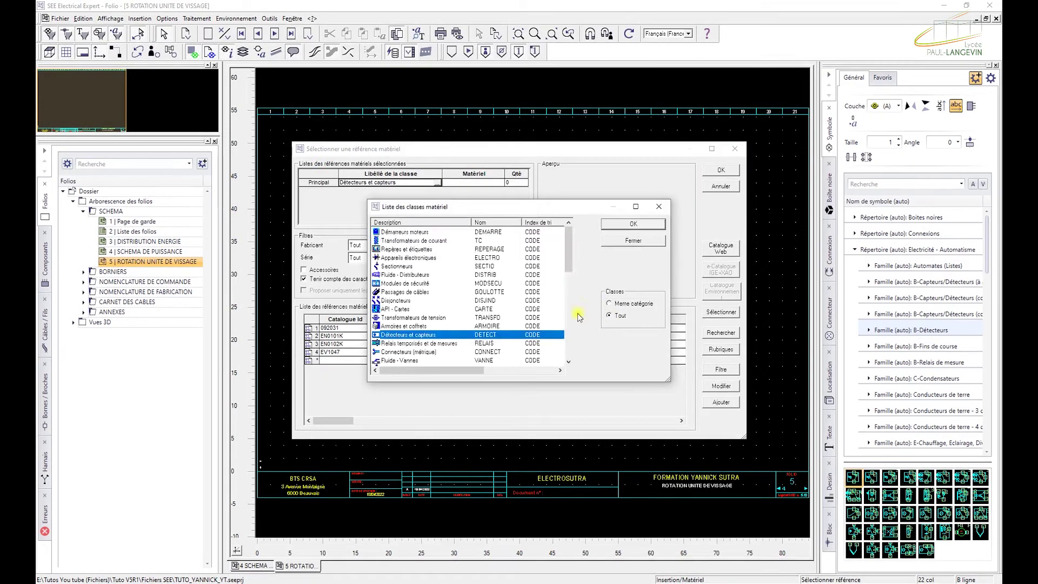
click(414, 309)
key(v)
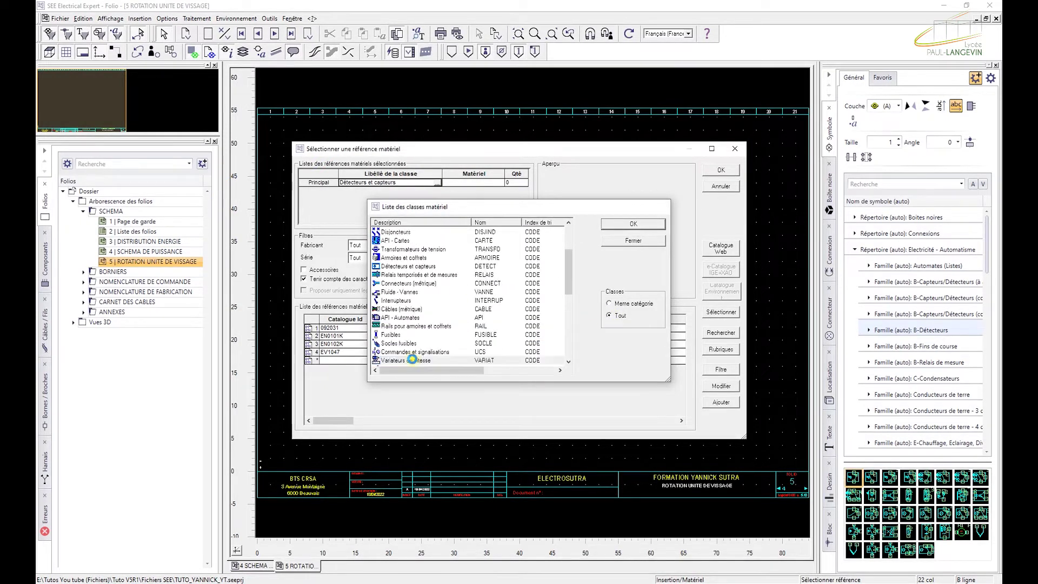
double_click(414, 360)
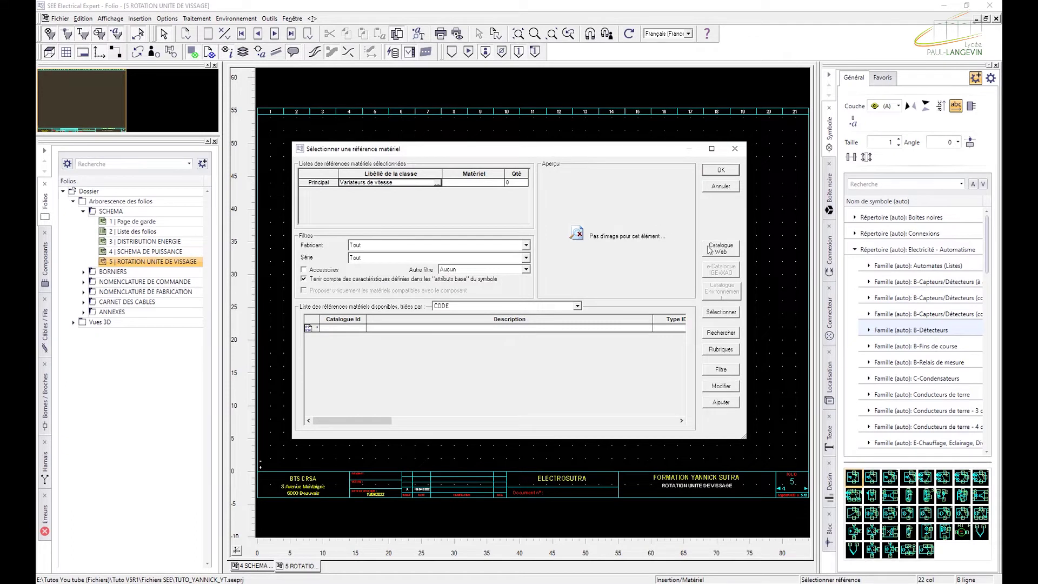
- Enter material code VZAB0P4BAA, look it up in the web catalogue and check its schematic symbol availability
click(485, 182)
text(VZAB0P4BAA)
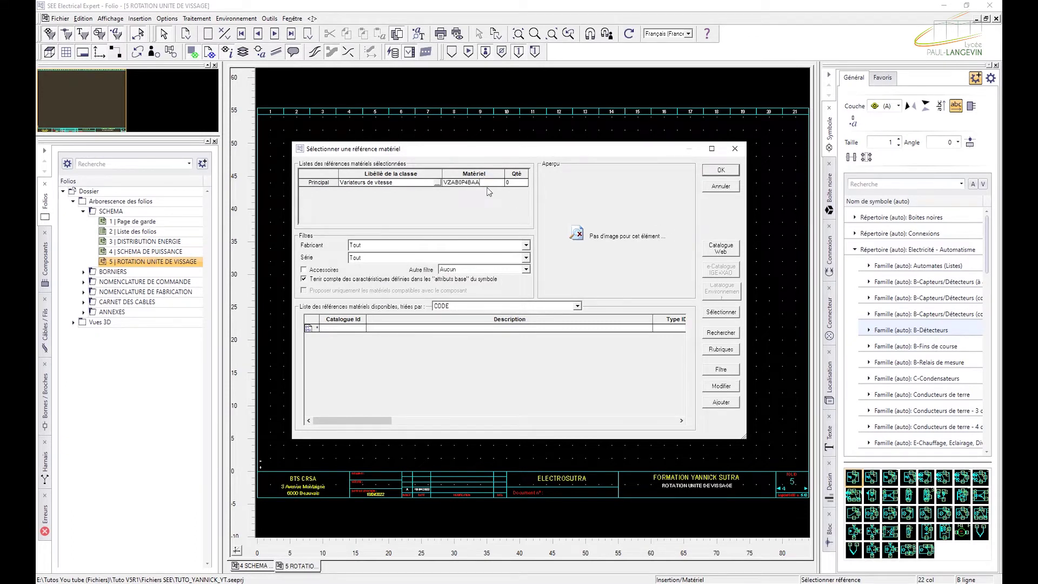
click(725, 249)
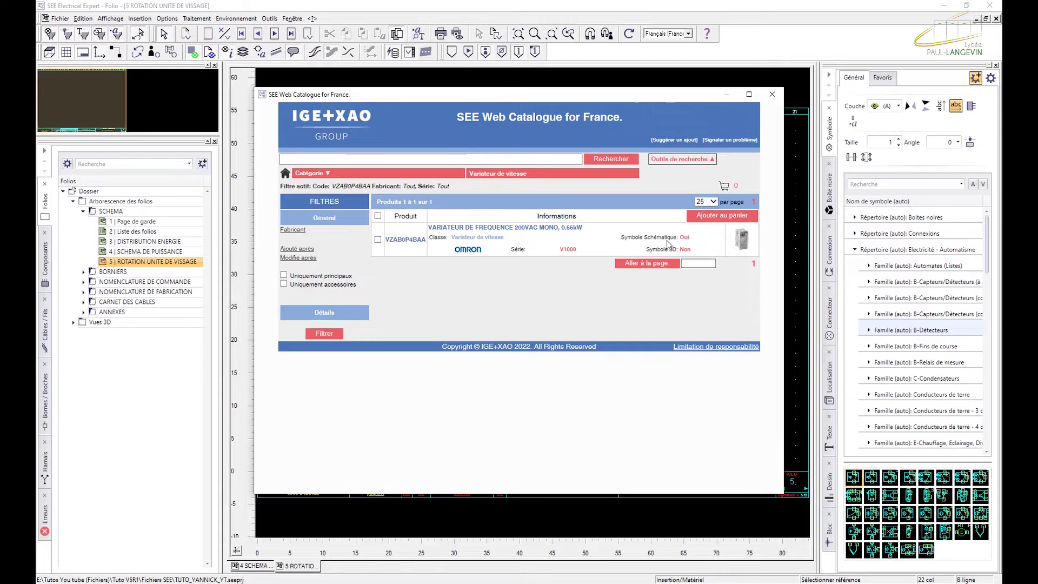
drag(682, 239, 622, 237)
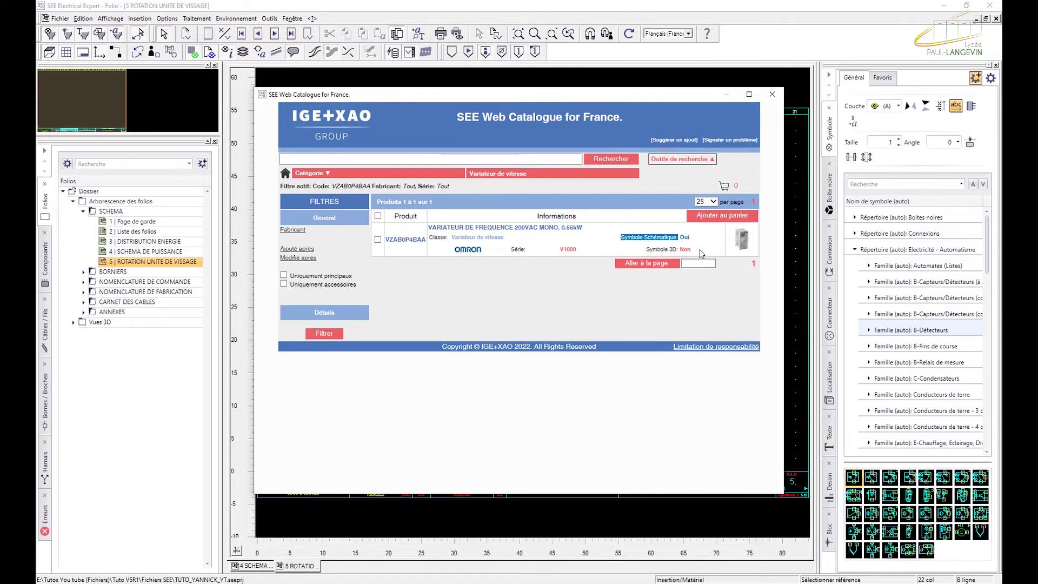
click(454, 237)
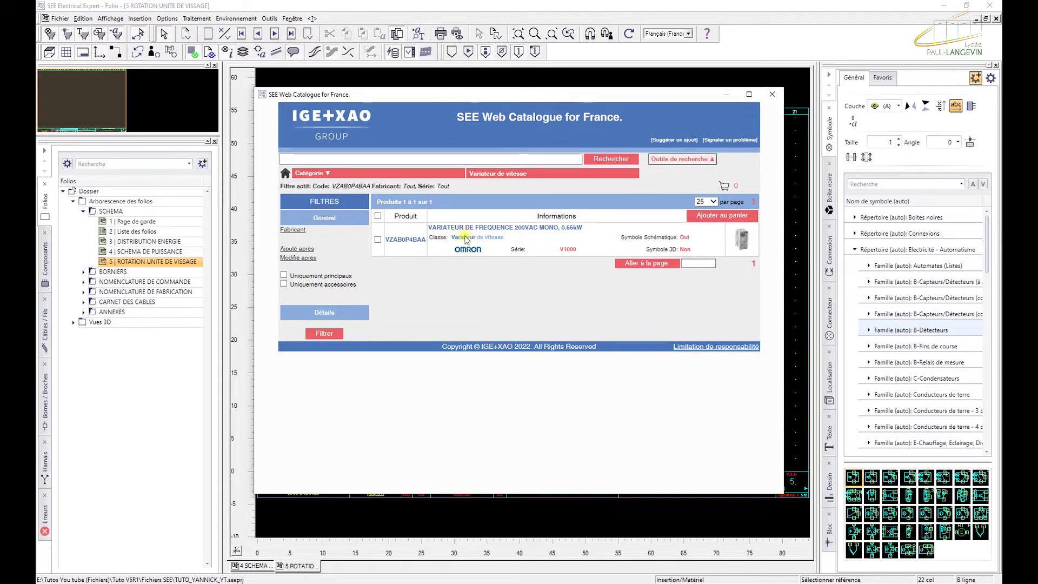
- Add the OMRON VZAB0P4BAA drive to the web catalogue cart and open the cart
click(724, 216)
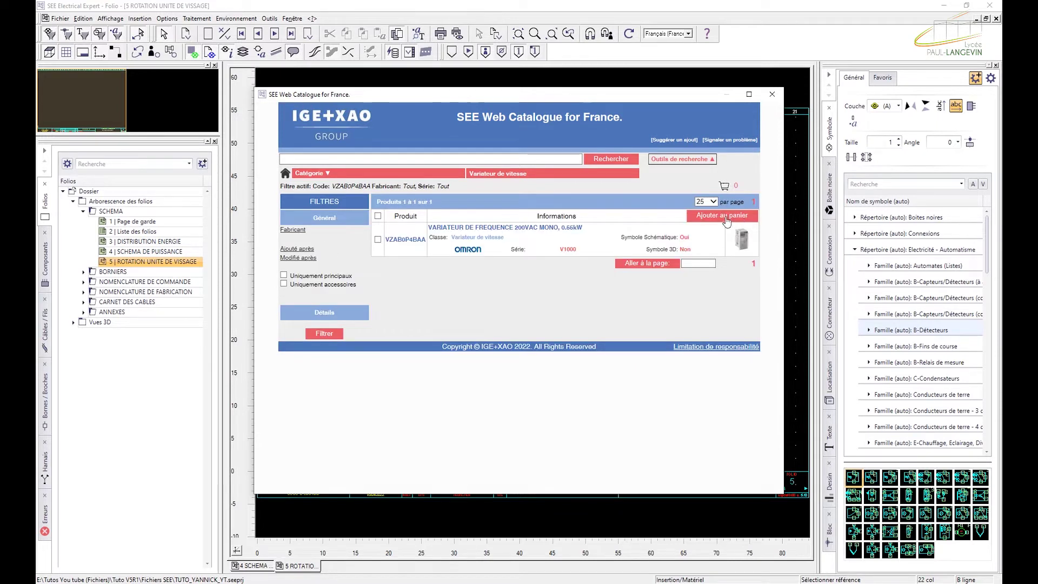
click(378, 239)
click(721, 215)
click(724, 187)
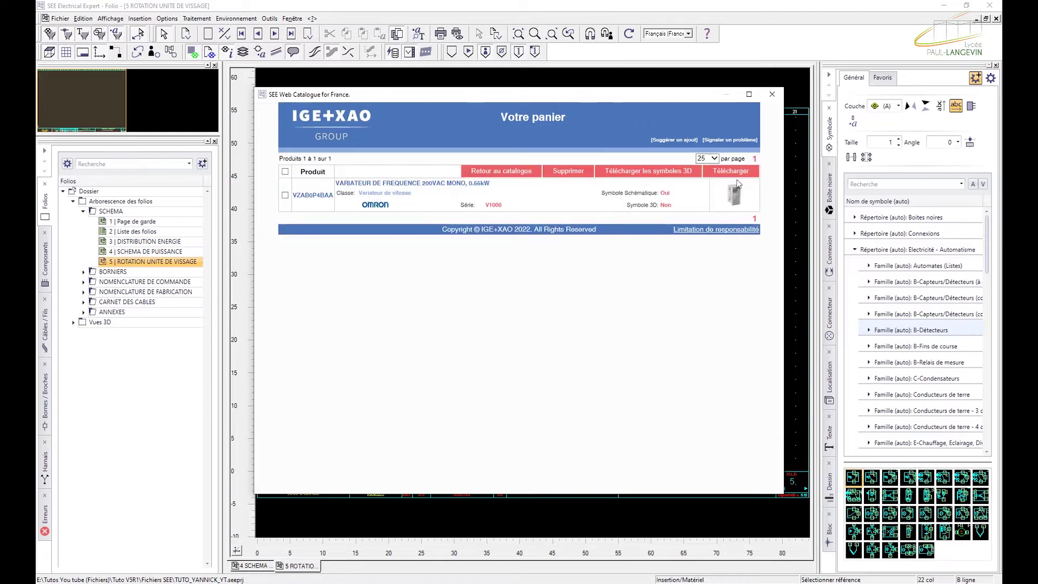
- Download the cart contents with the associated symbols, replacing all symbols that already exist
click(739, 172)
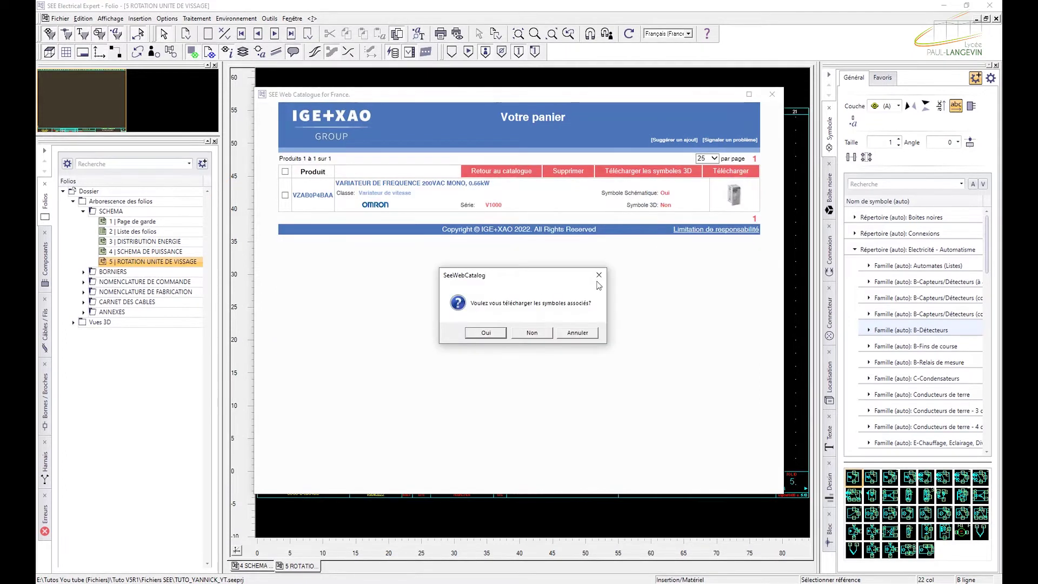
click(500, 332)
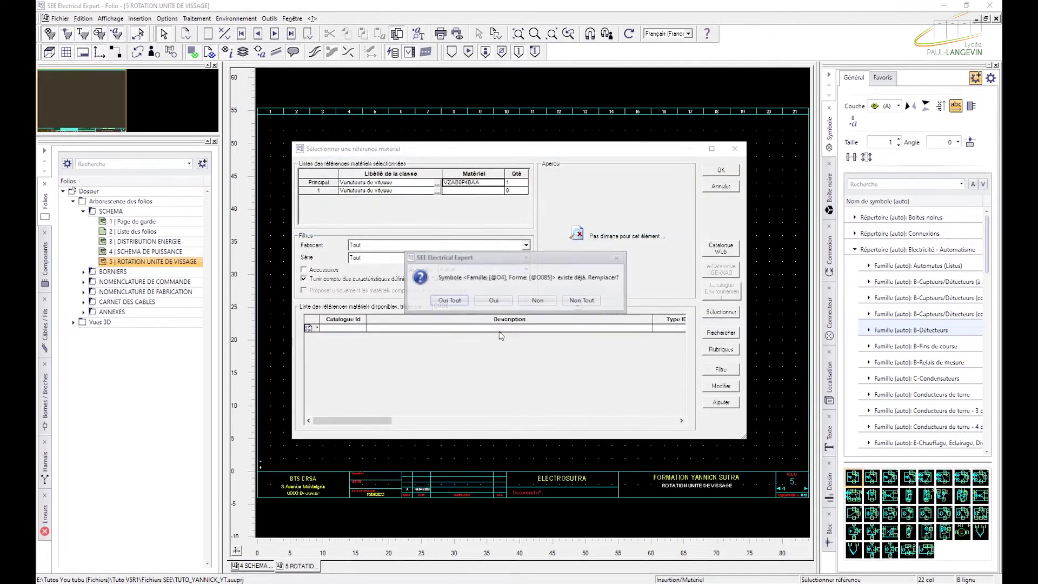
click(448, 301)
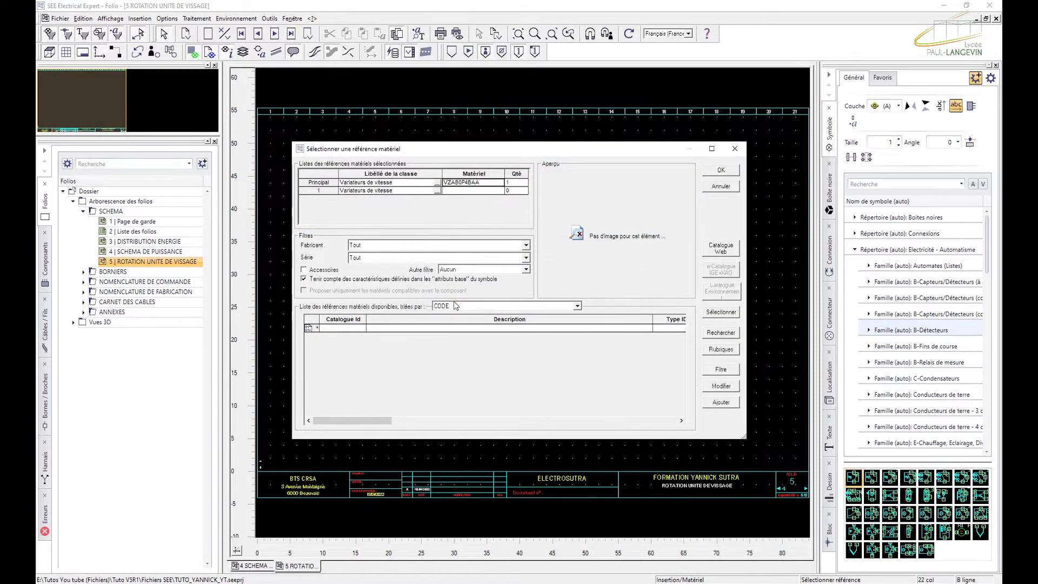
- Try to place the downloaded VZAB0P4BAA drive symbol on folio 5, then cancel the reference selection
click(721, 170)
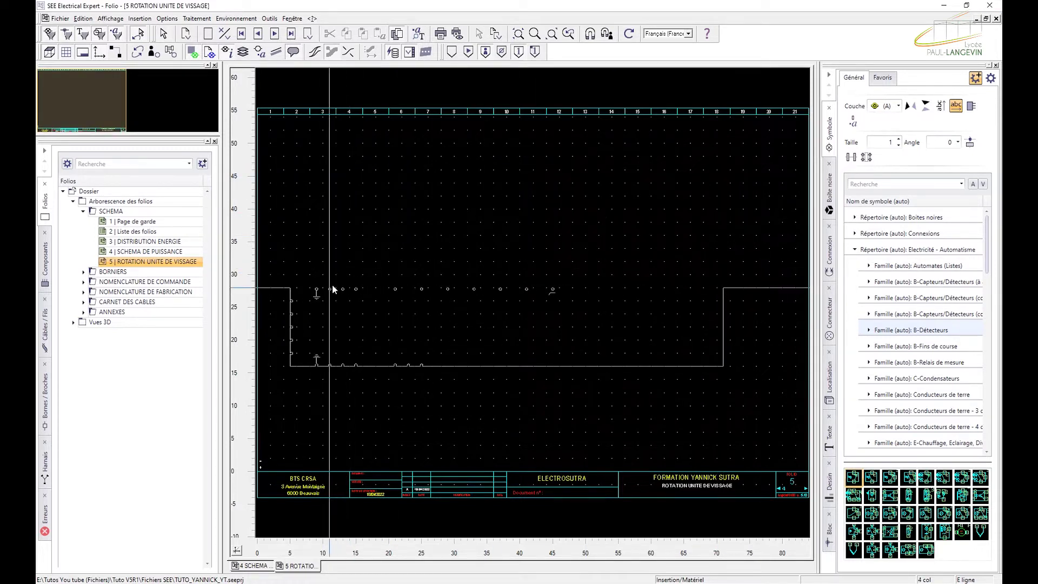
click(340, 283)
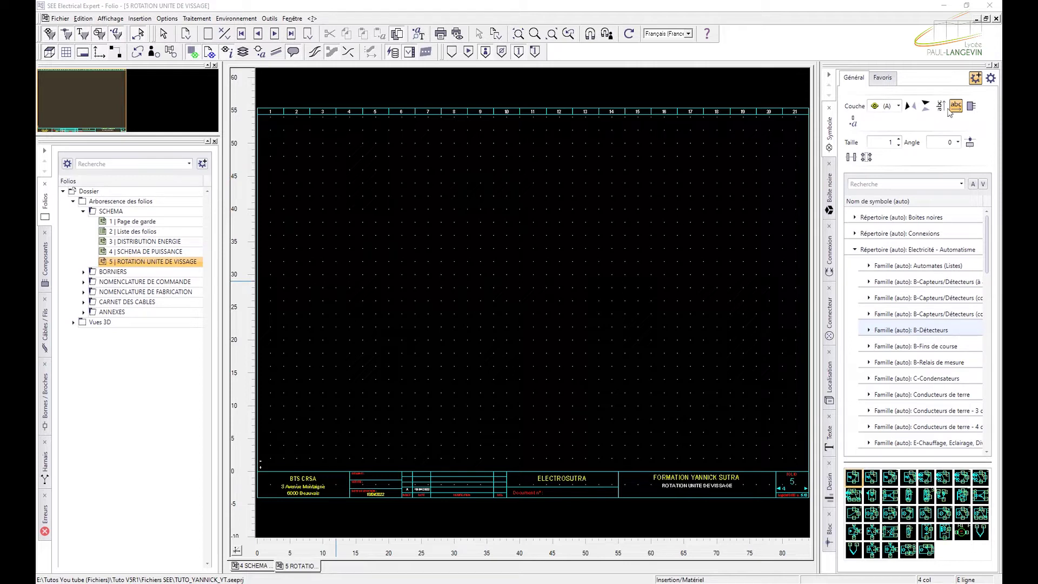
click(465, 366)
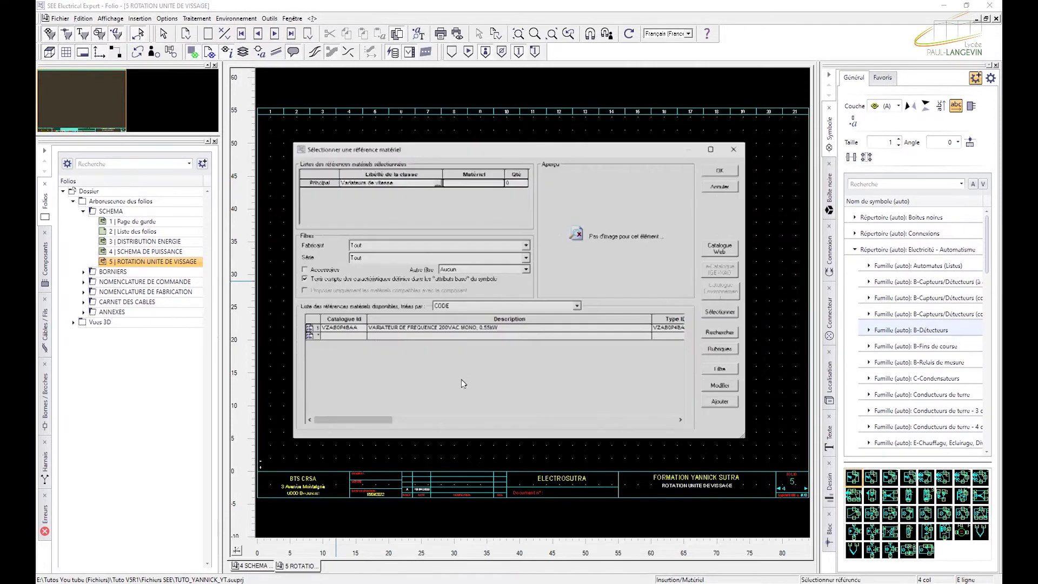
click(720, 187)
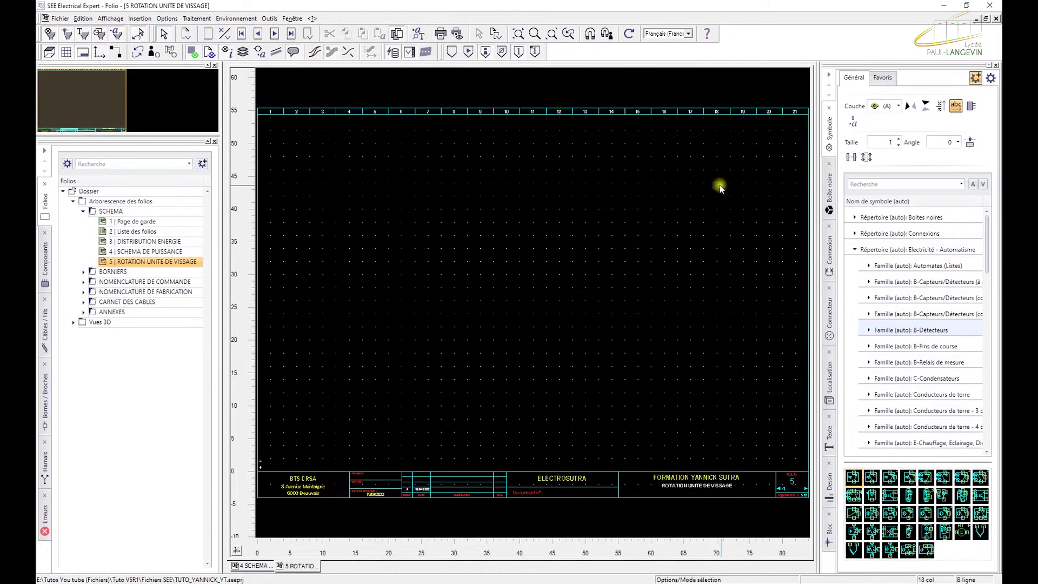
- Place the V1000 - Variateur de frequence symbol with material reference VZAB0P4BAA across the middle of folio 5
click(971, 107)
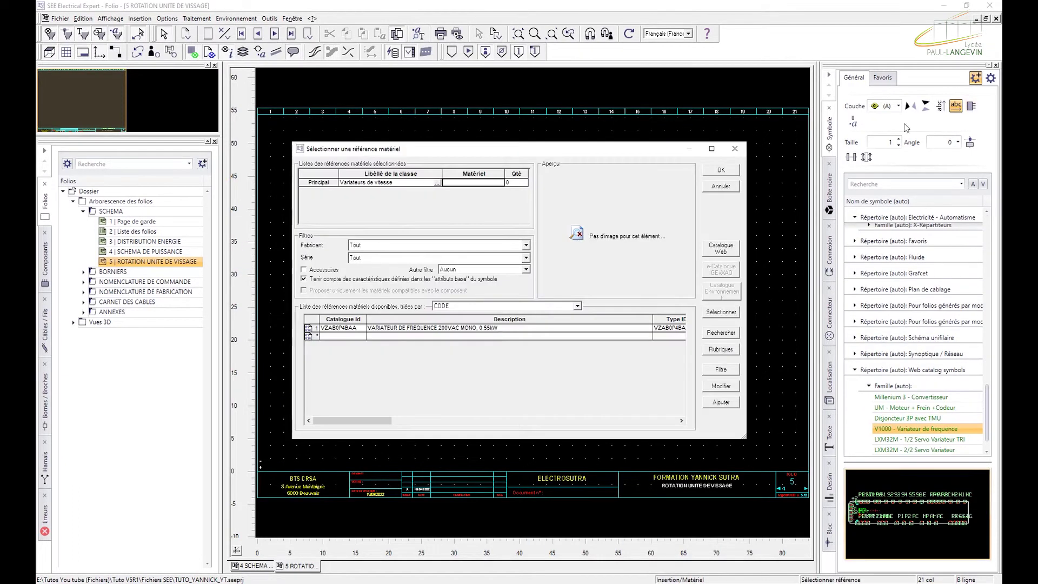
click(312, 327)
click(721, 170)
right_click(344, 277)
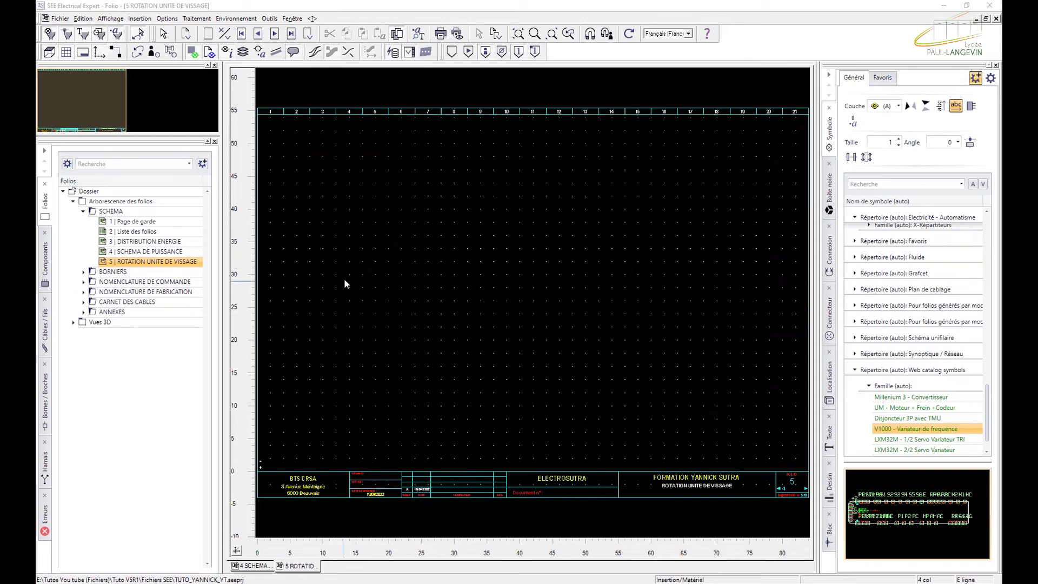
drag(37, 222, 490, 182)
click(503, 412)
click(439, 343)
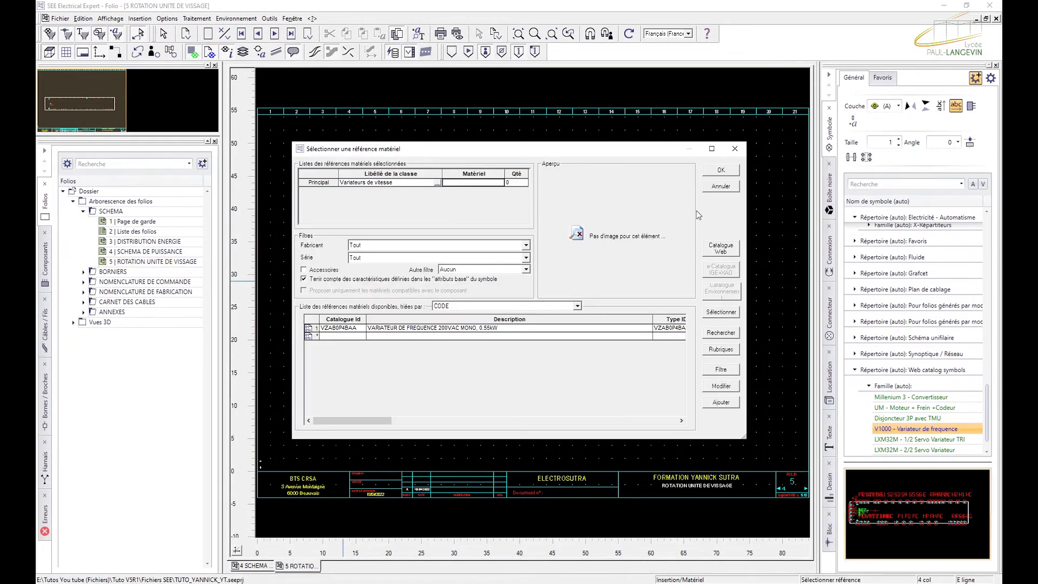
click(720, 171)
drag(469, 300, 460, 298)
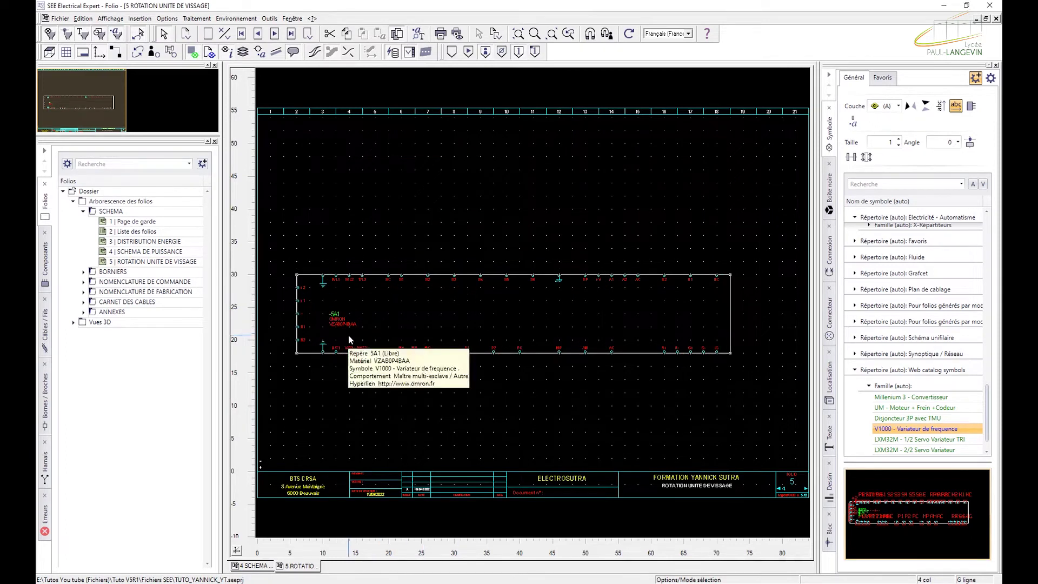
scroll(349, 341, up, 2)
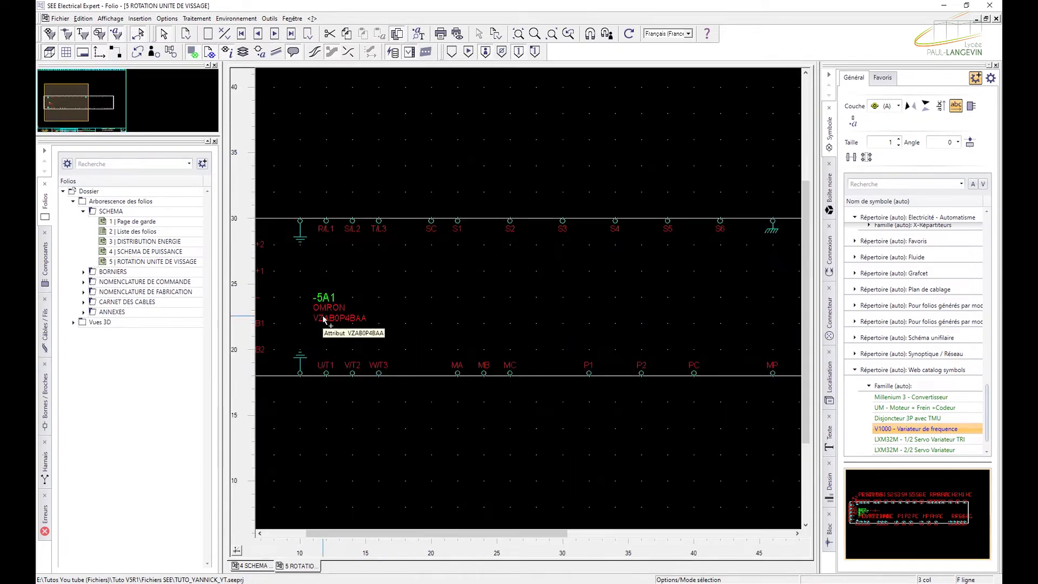
scroll(323, 318, down, 2)
click(533, 296)
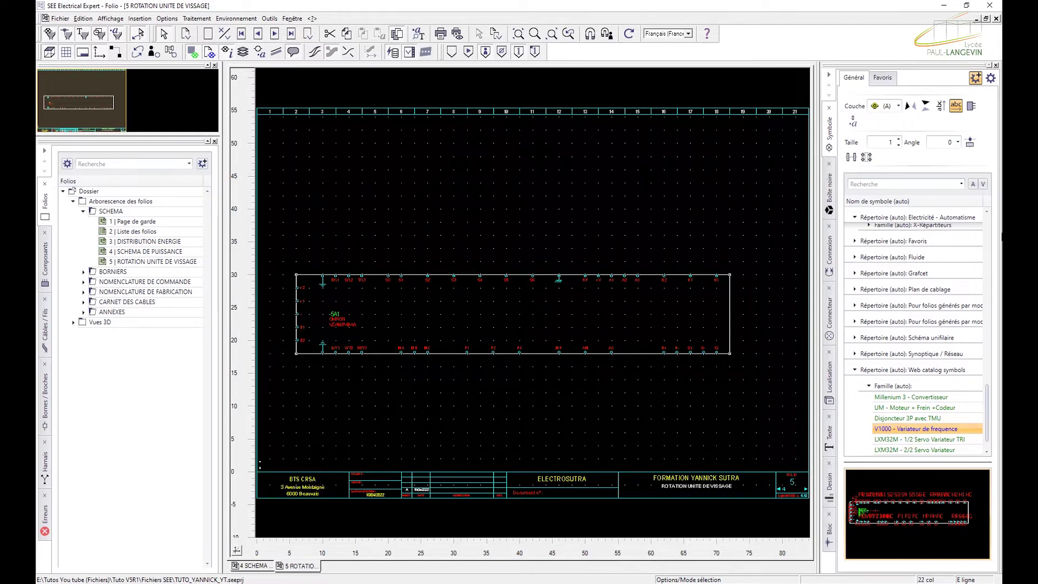
- Search the symbol library for "magnétique" and place the Disjoncteur-moteur magnétique symbol above the drive's R/L1, S/L2 and T/L3 terminals
click(914, 183)
key(Return)
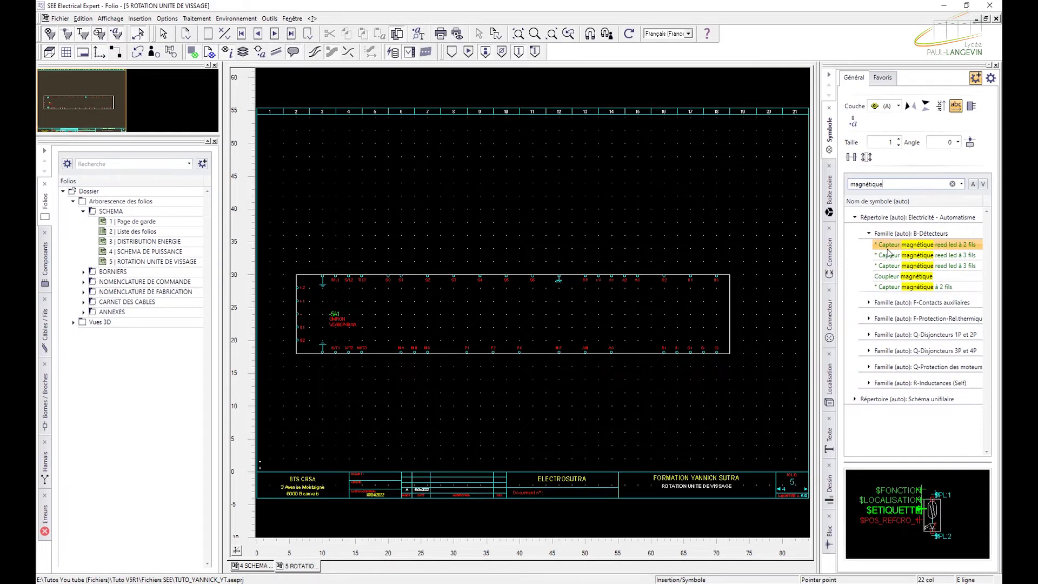
click(869, 238)
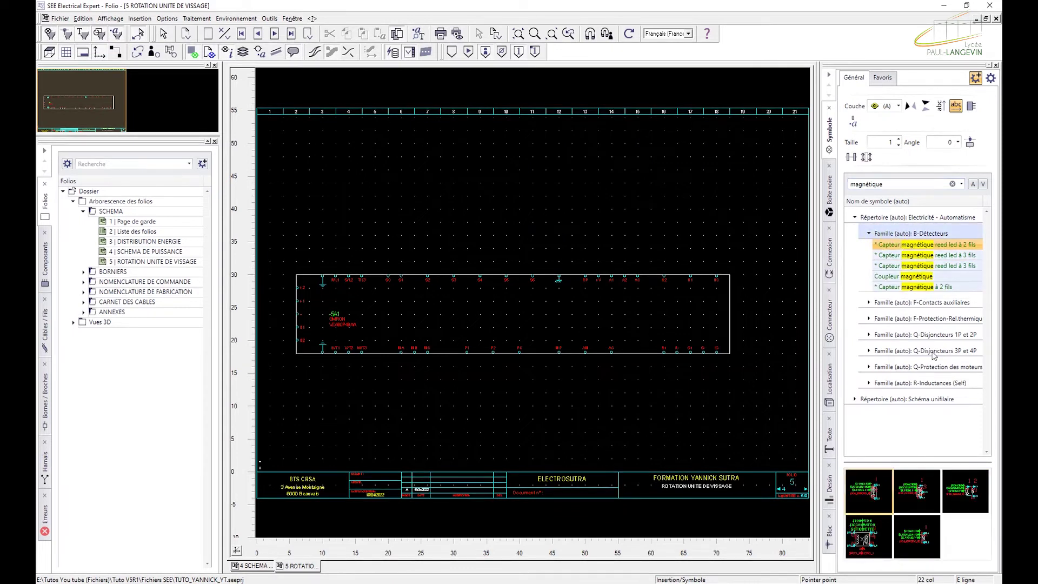
click(935, 367)
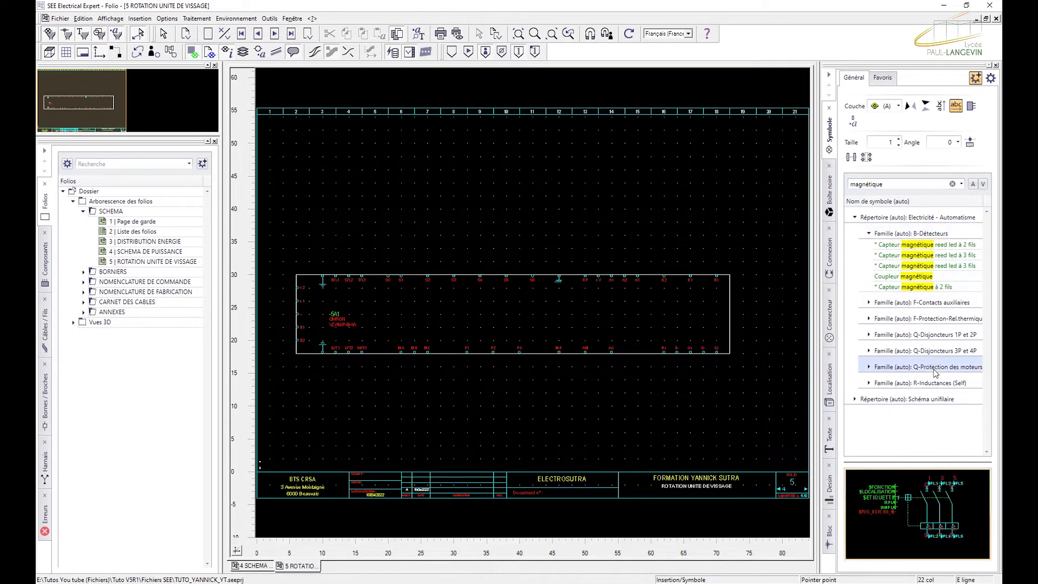
double_click(892, 367)
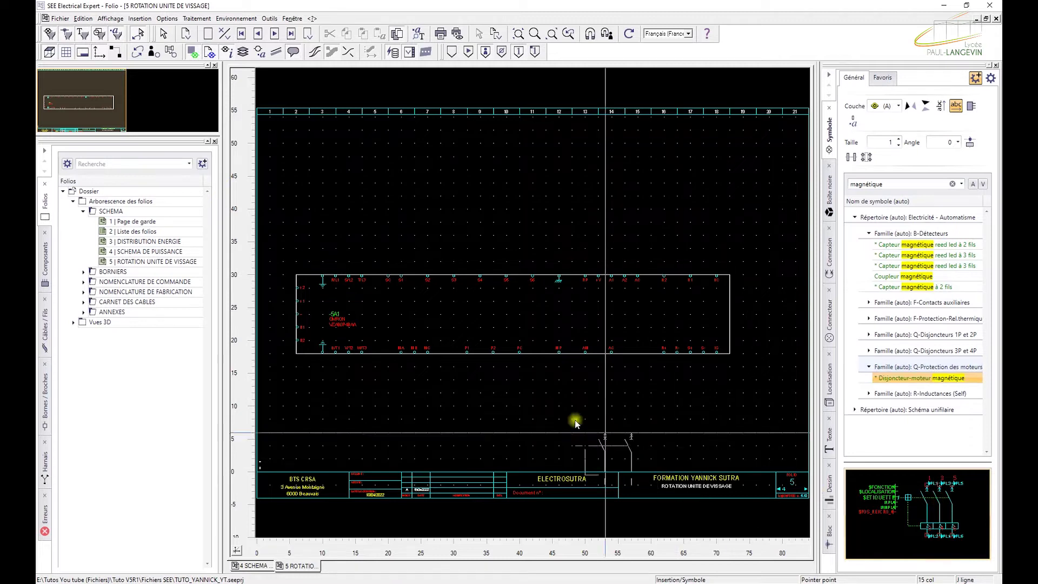
click(338, 189)
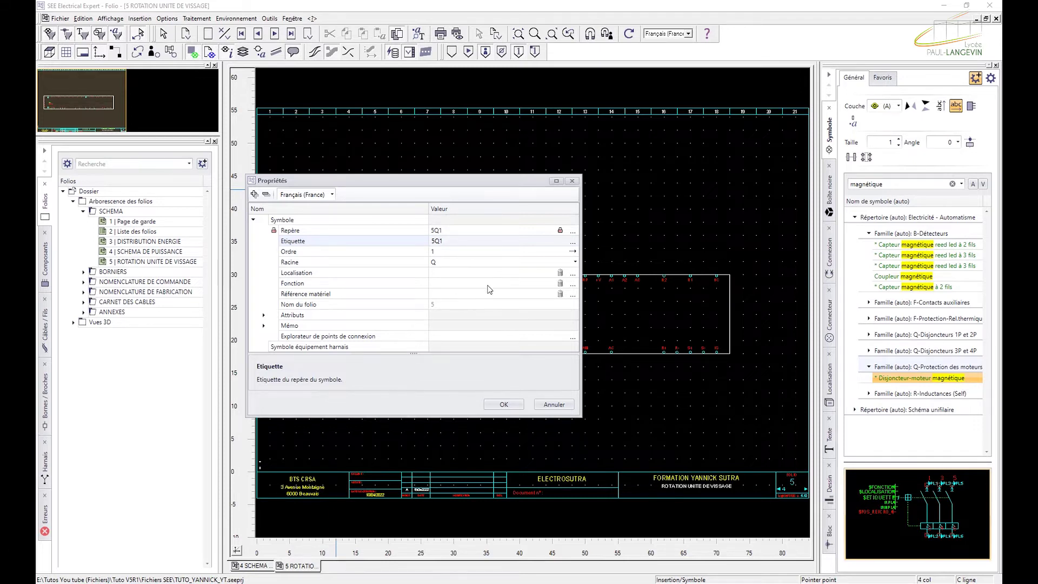
- Assign material reference GV2ME07 to the new motor circuit breaker and finish its insertion
click(572, 294)
click(473, 183)
text(GV2ME07)
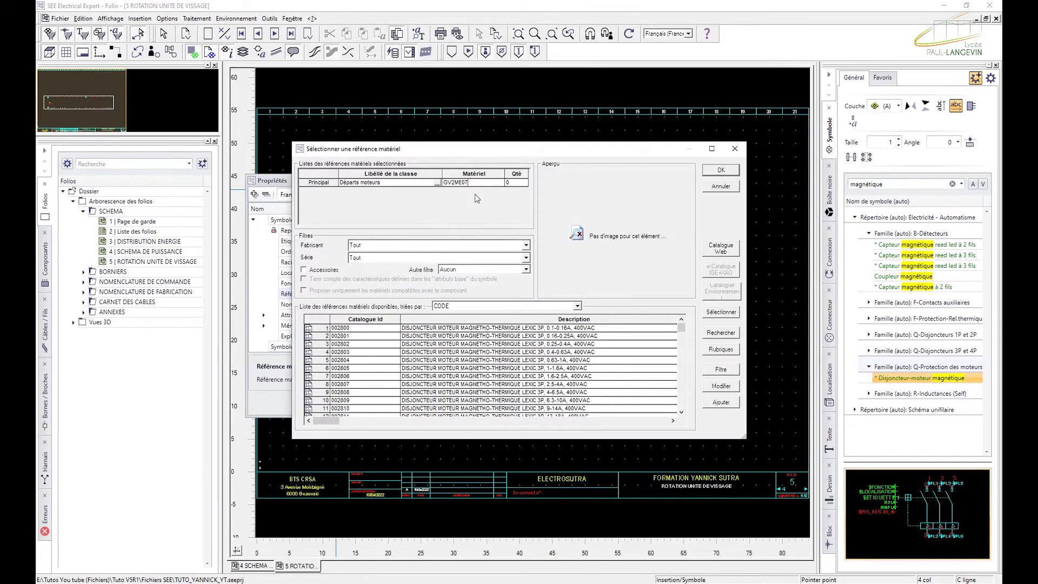
click(727, 172)
click(515, 404)
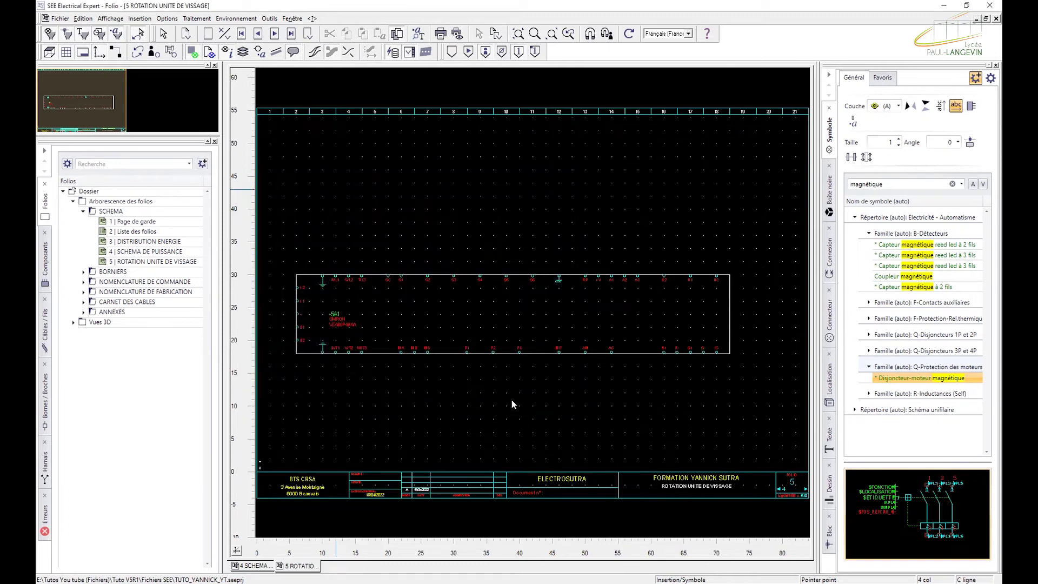
key(Escape)
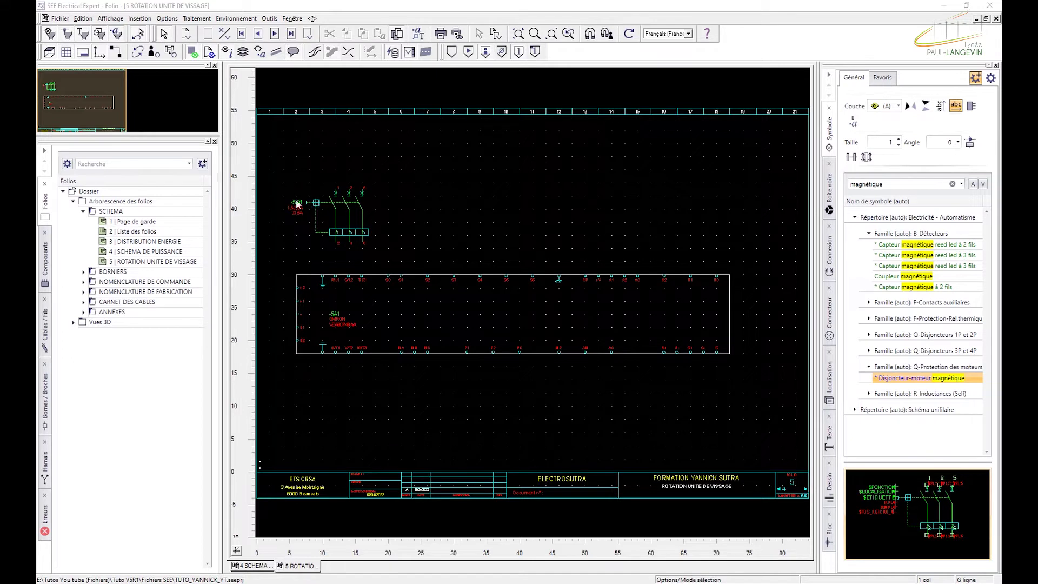
- Set the location of circuit breaker 5Q1 to ARM01
double_click(339, 213)
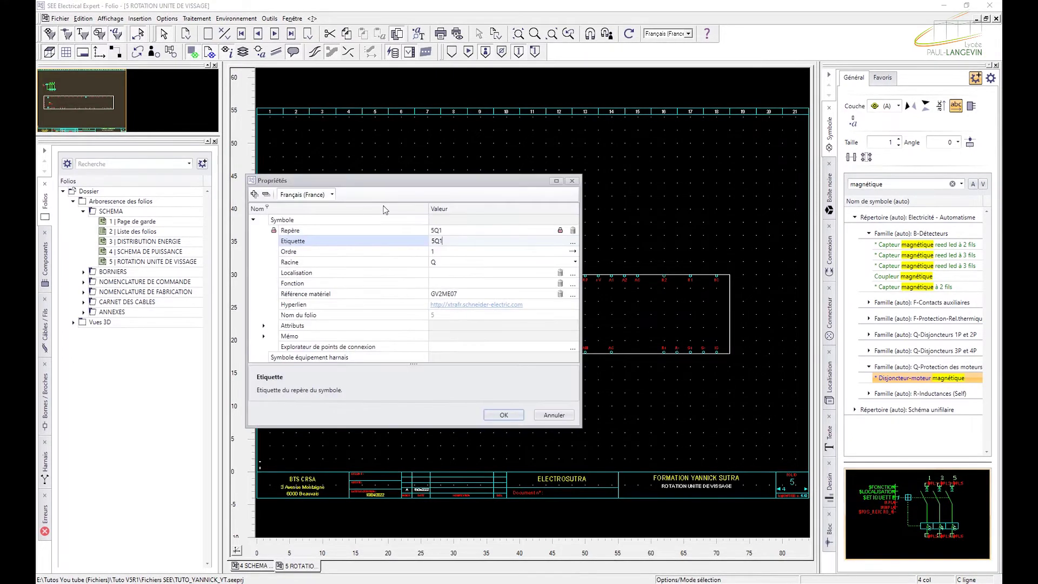
click(572, 274)
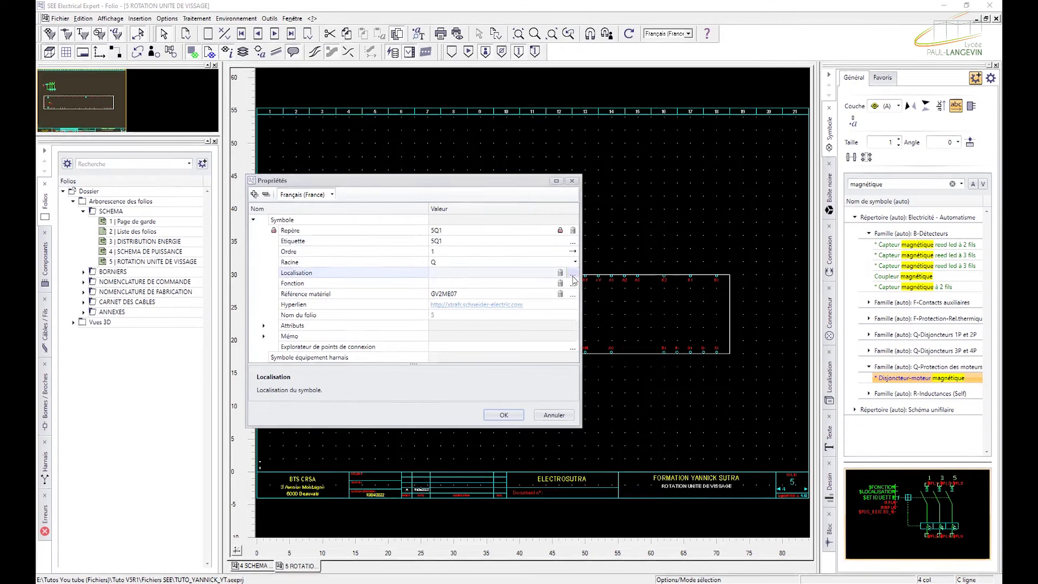
double_click(333, 132)
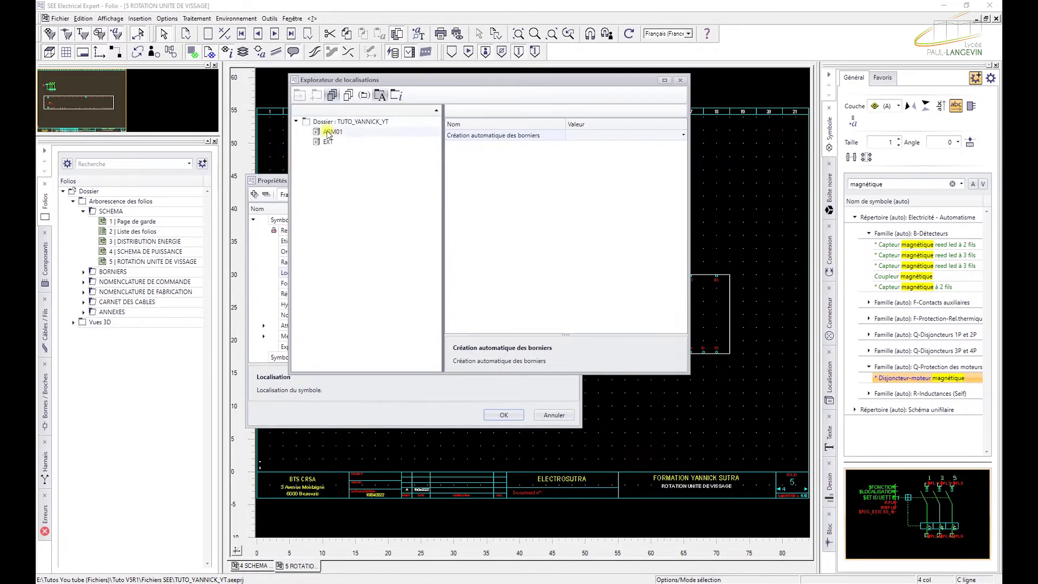
click(500, 416)
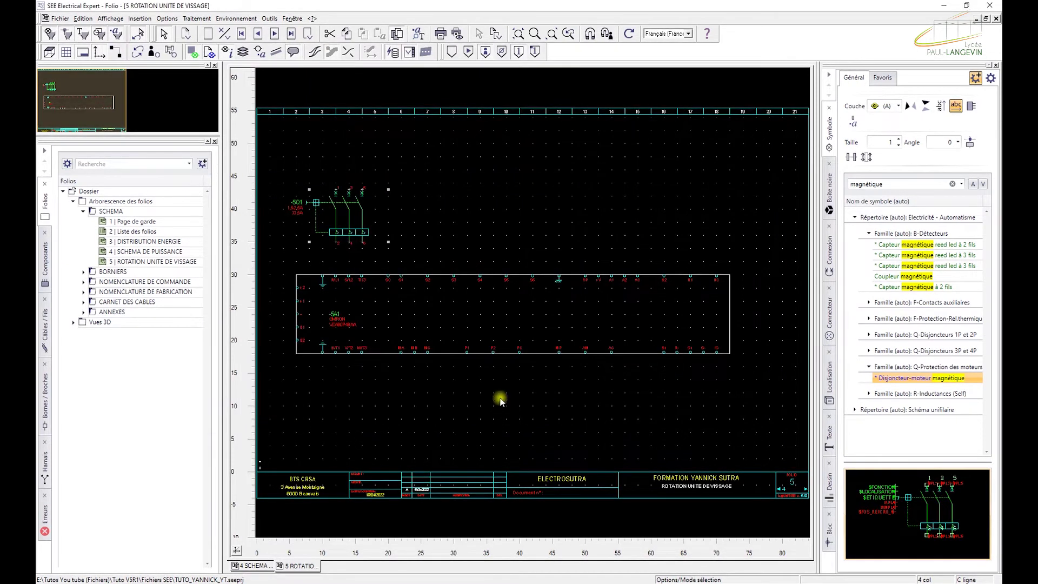
- Set the location of variable speed drive 5A1 to ARM01
click(489, 326)
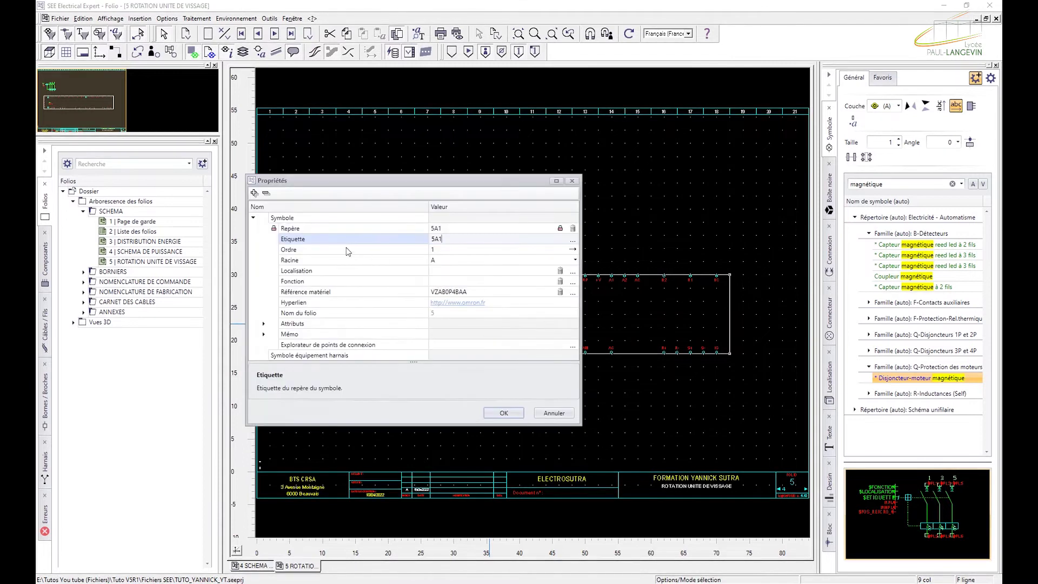
click(572, 271)
double_click(341, 132)
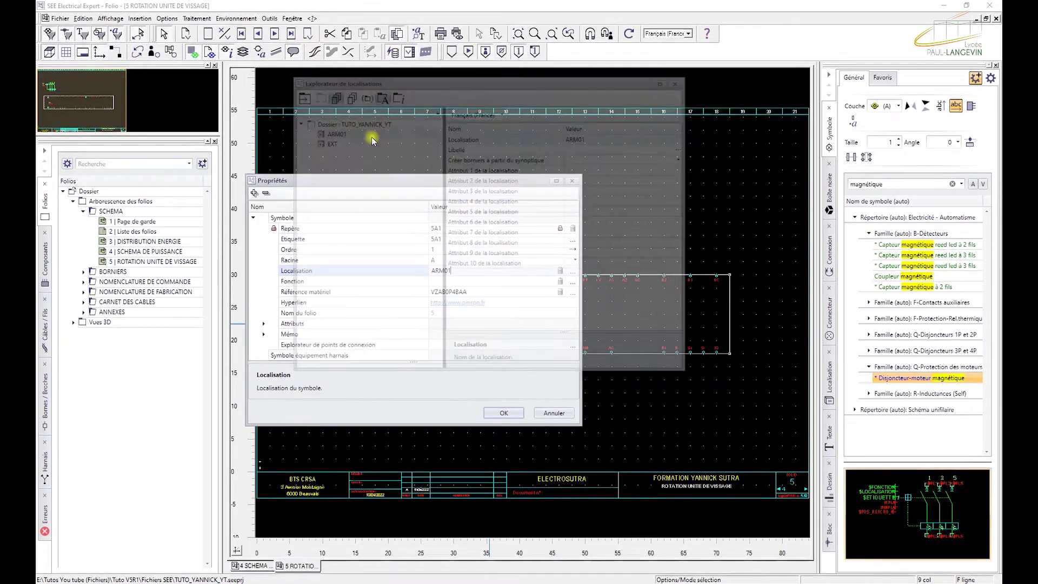
click(519, 413)
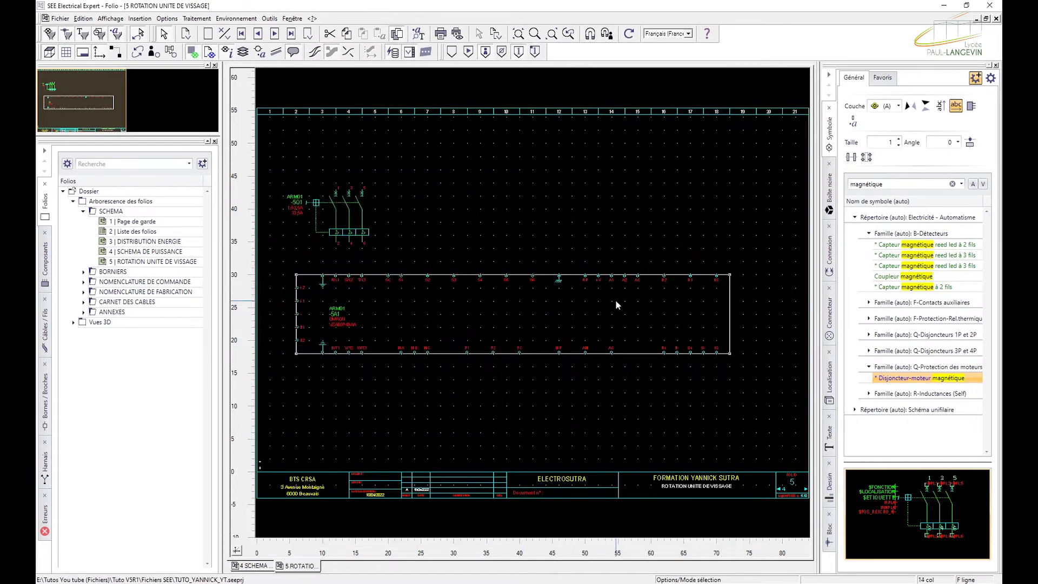
- Start inserting an image on the folio and browse to the folder E:\Tutos You tube (Fichiers)\Tuto V5R1\Photos
mouse_move(534, 306)
click(830, 481)
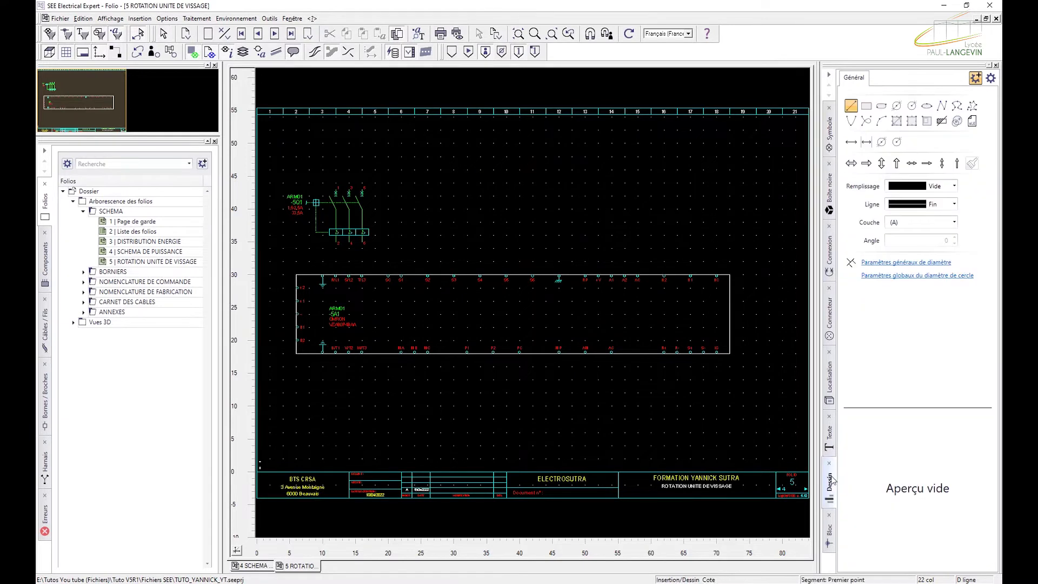
click(927, 122)
click(533, 170)
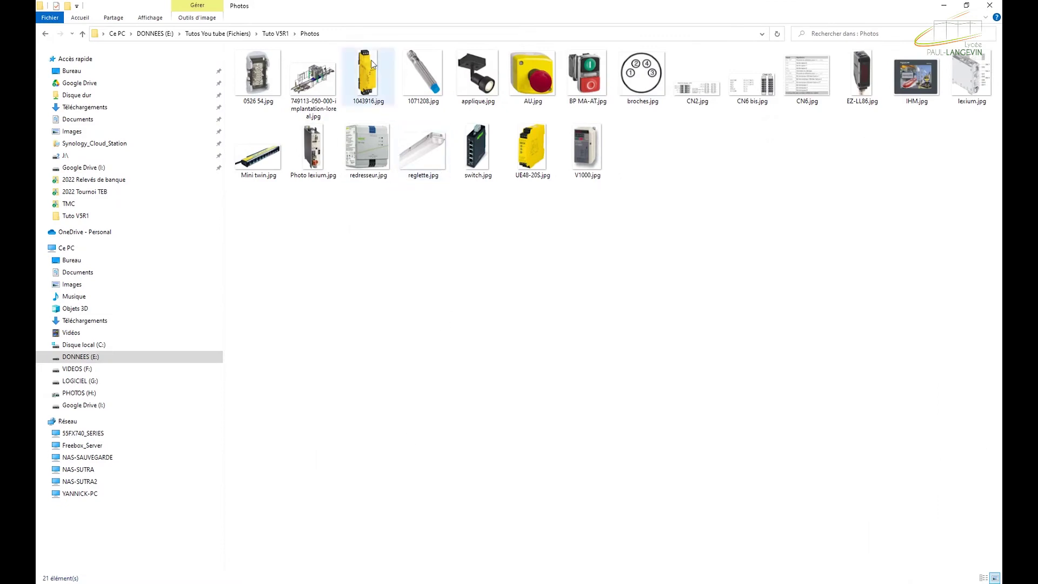
click(373, 33)
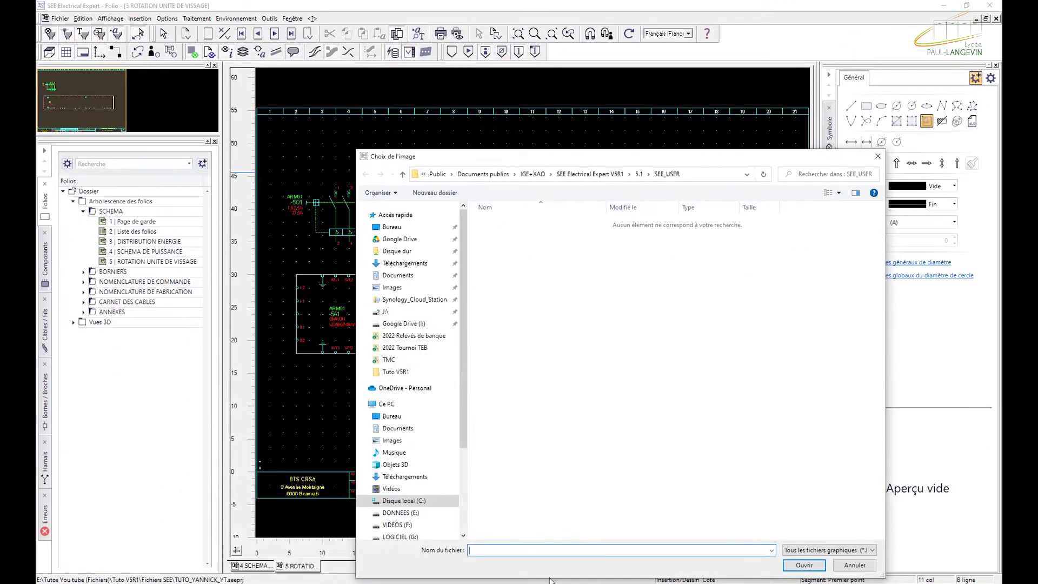
text(E:\Tutos You tube (Fichiers)\Tuto V5R1\Photos)
key(Return)
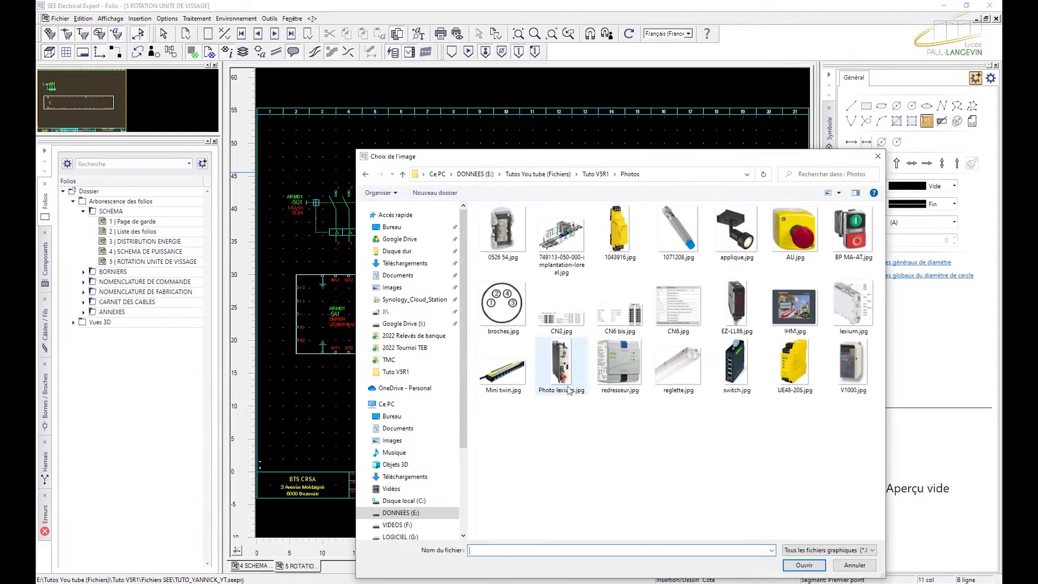
- Insert the picture V1000.jpg in the empty area above the drive symbol
double_click(849, 365)
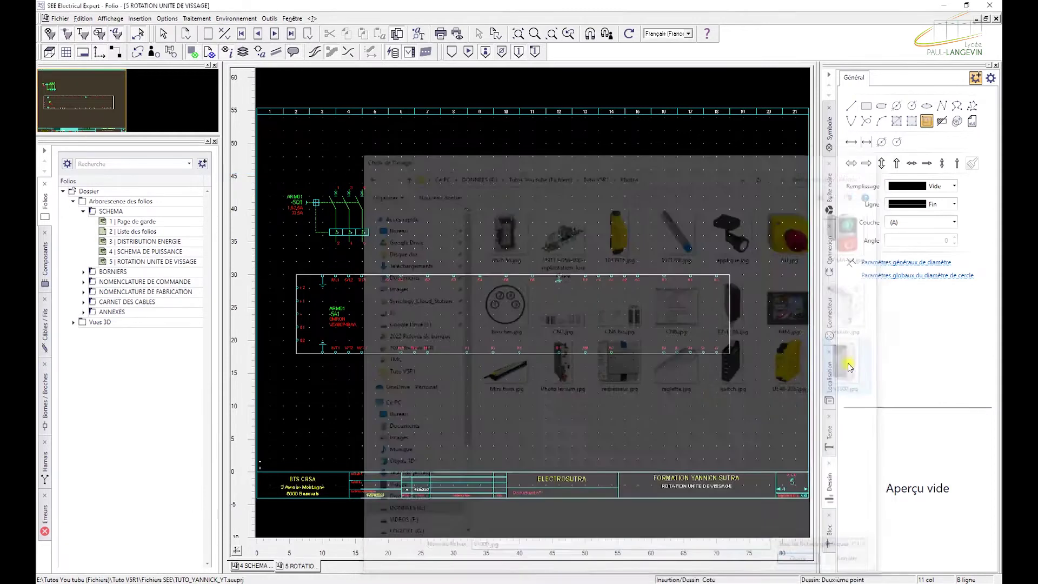
click(572, 188)
click(851, 363)
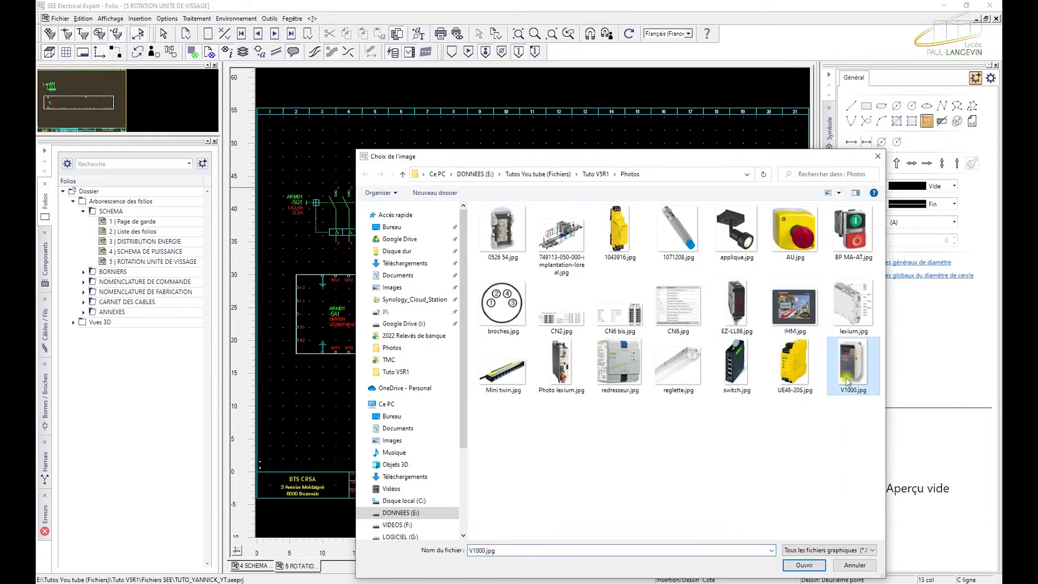
click(804, 565)
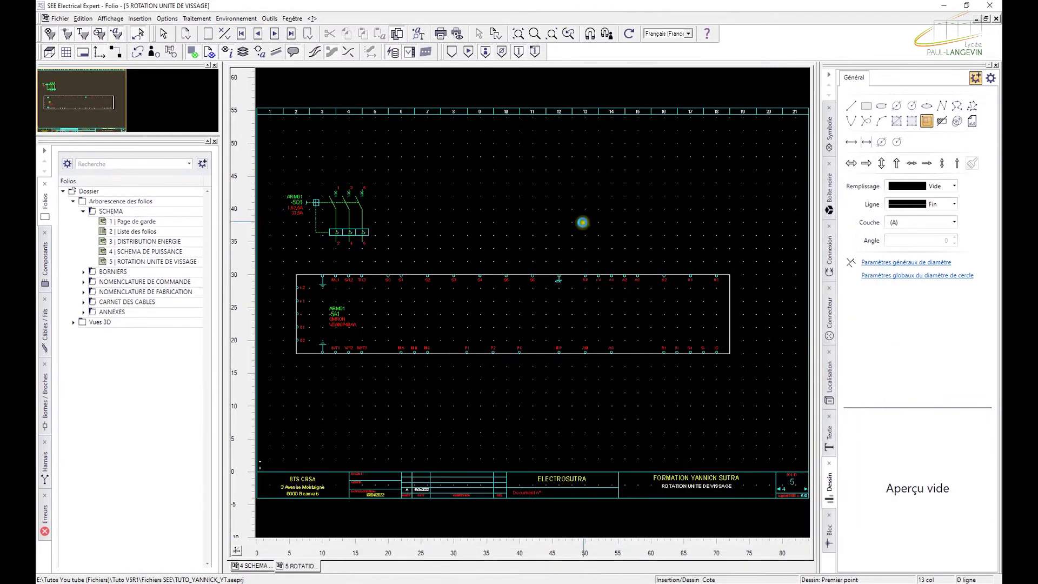
click(583, 222)
- Move the V1000 picture beside the drive's right end, shifting the drive and the circuit breaker left to make room
drag(621, 248, 756, 278)
drag(600, 297, 575, 303)
drag(361, 237, 341, 238)
drag(720, 273, 717, 267)
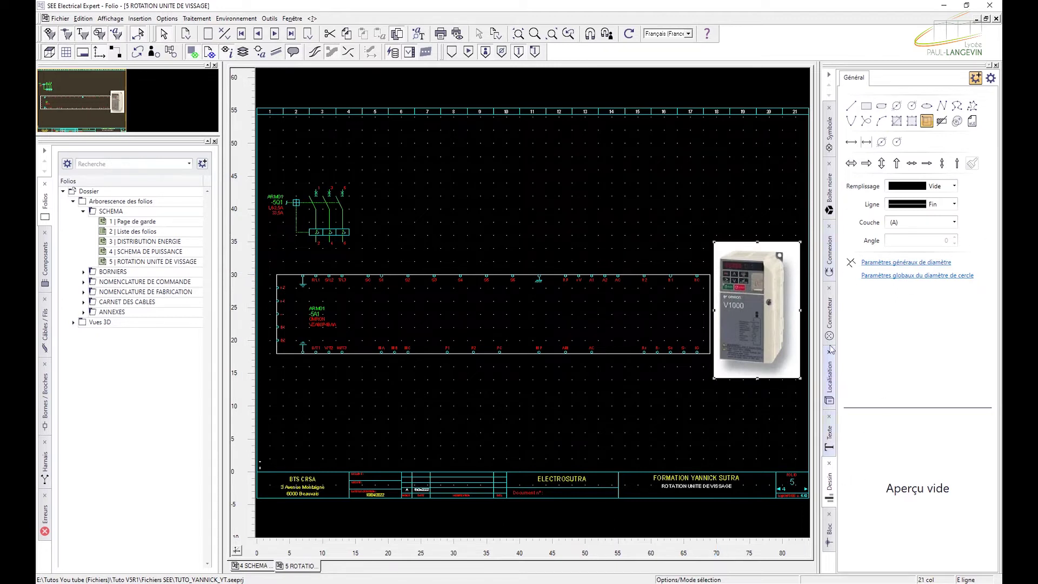
- Search the symbols for "moteur" and insert the Moteur asynchrone tri from Favoris below the drive's U/T1 to W/T3 terminals, keeping its default properties
click(831, 147)
click(900, 182)
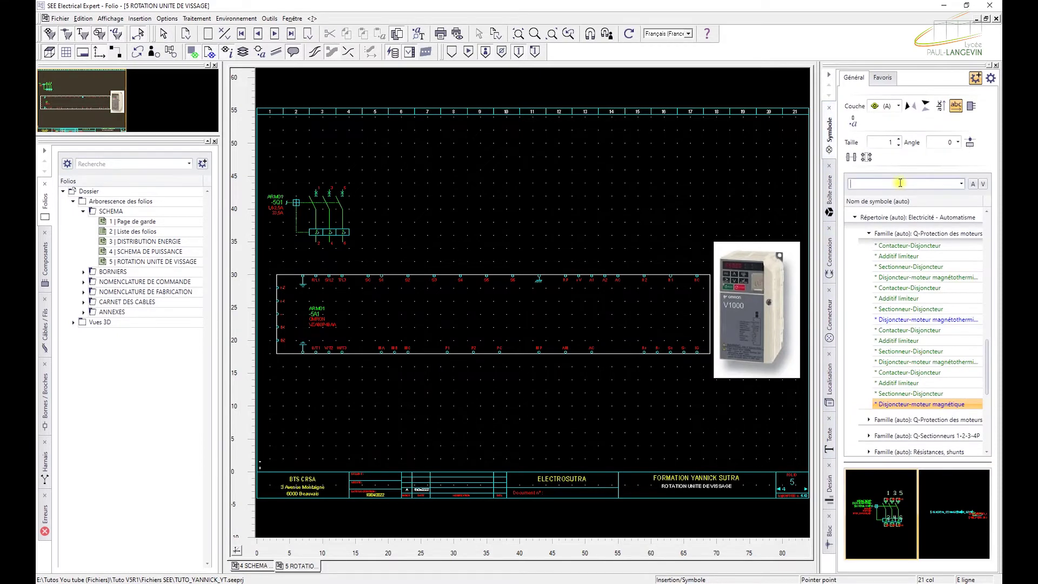
text(moteur)
key(Return)
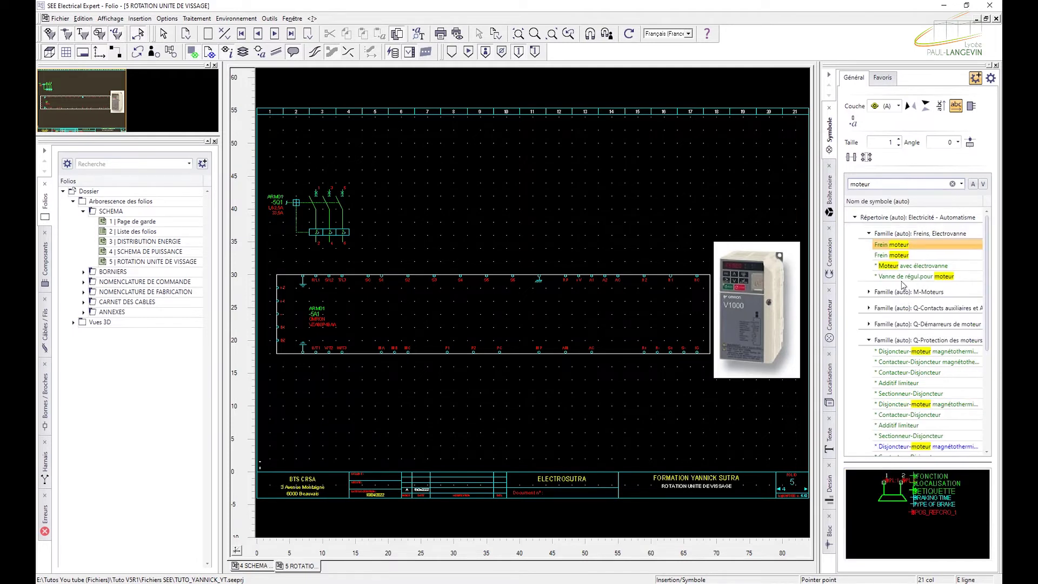
click(869, 233)
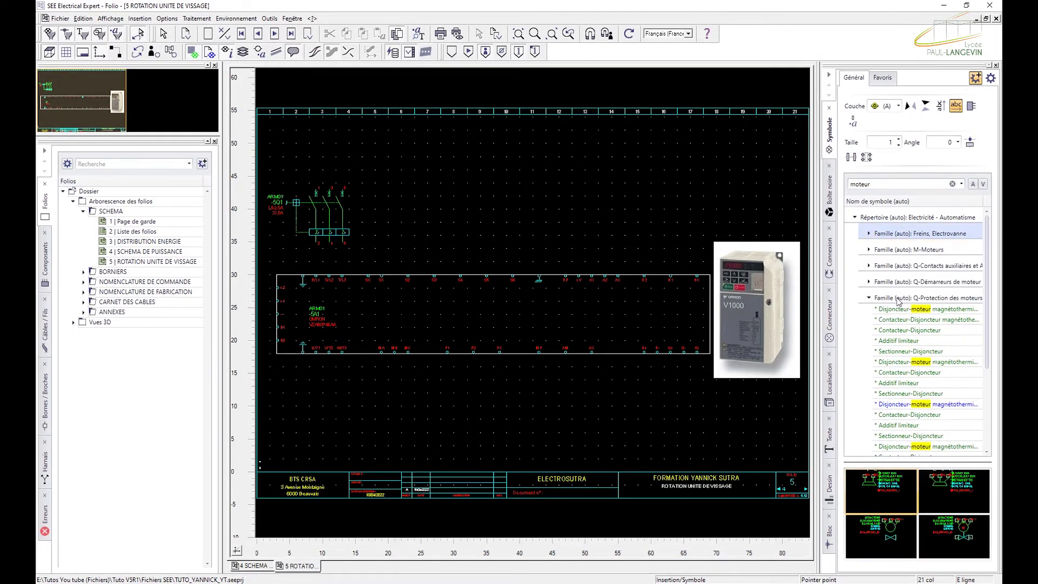
click(869, 298)
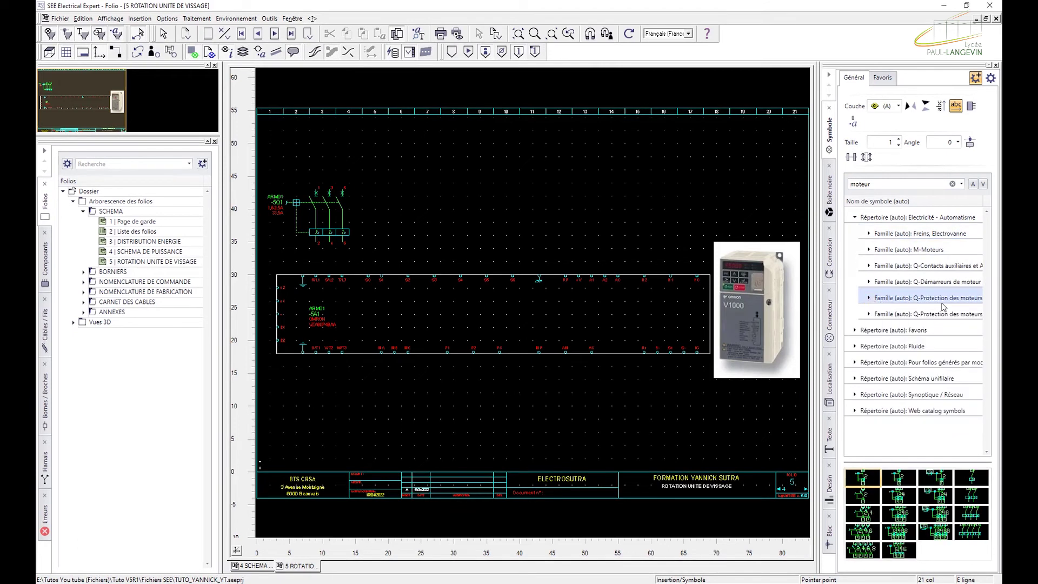
click(917, 333)
click(887, 496)
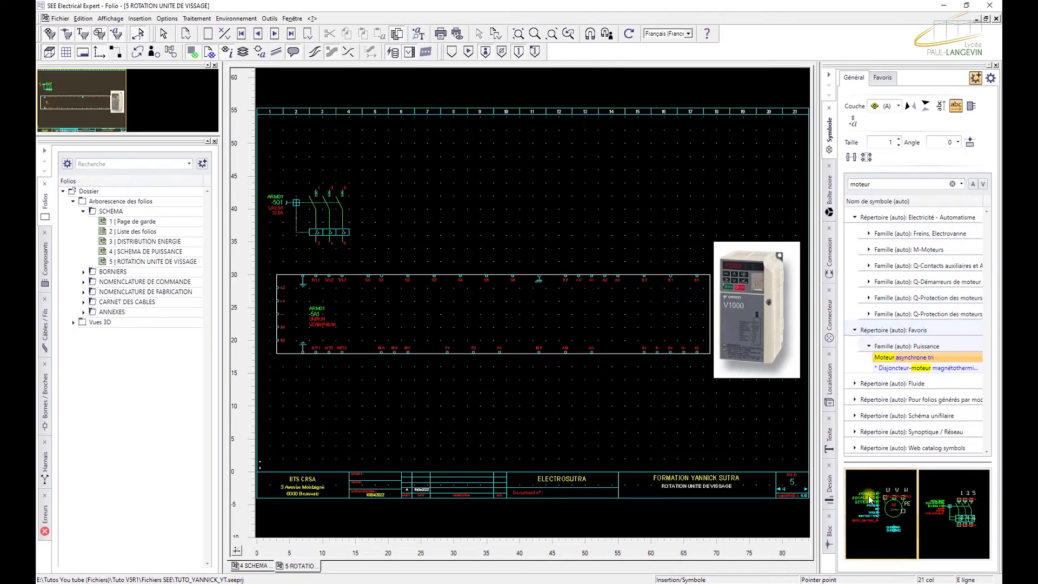
click(314, 418)
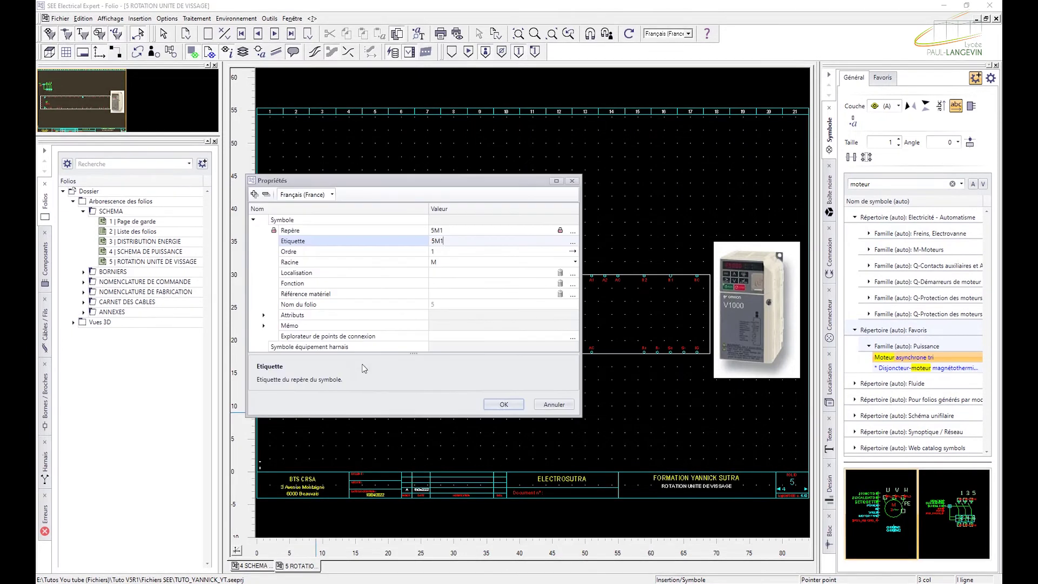
click(506, 405)
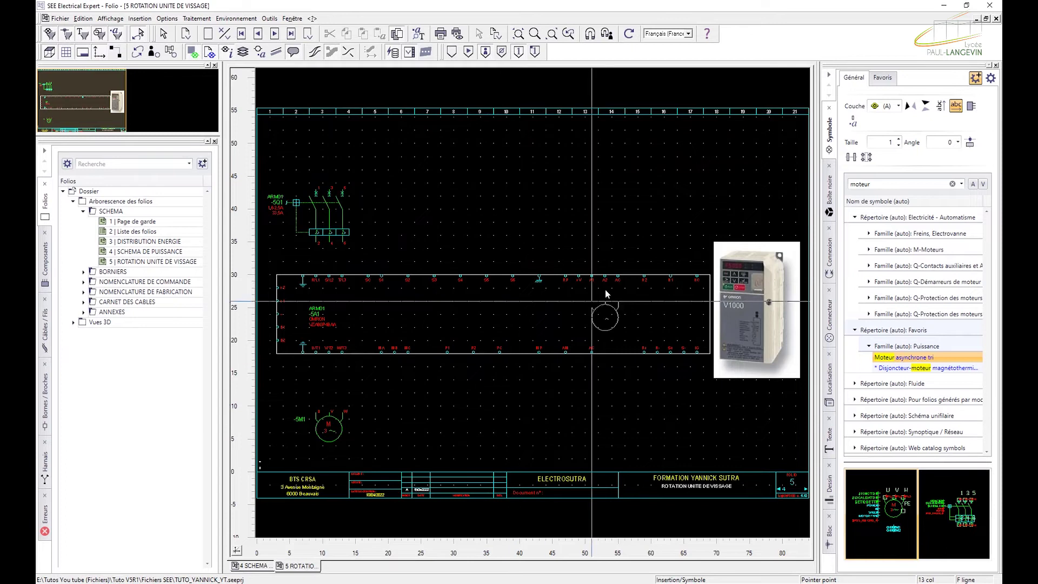
- Draw an angled NEUTRE connection from the folio's left edge down through the circuit breaker's first pole to drive terminal R/L1
click(830, 248)
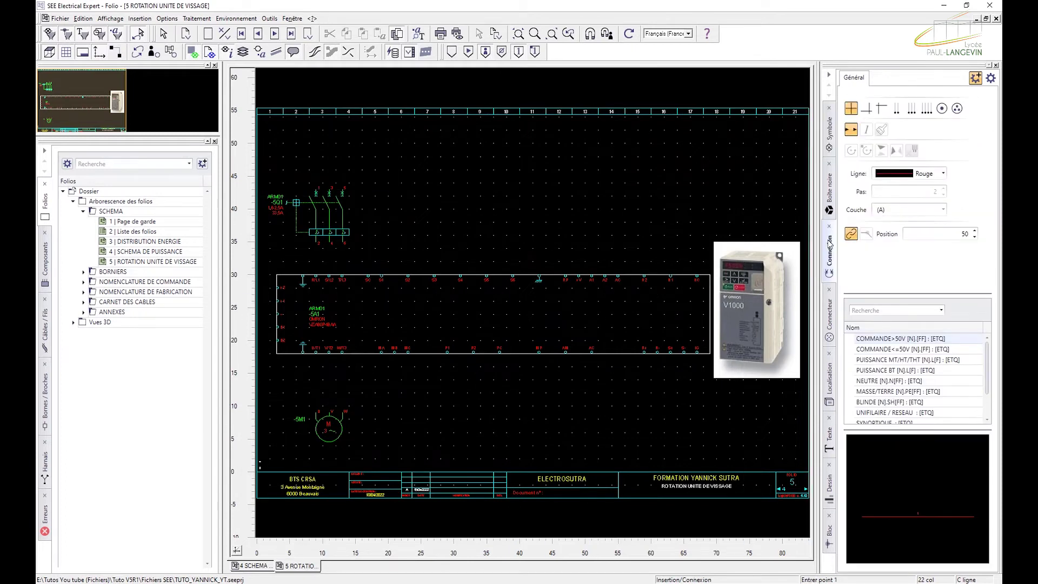
click(866, 108)
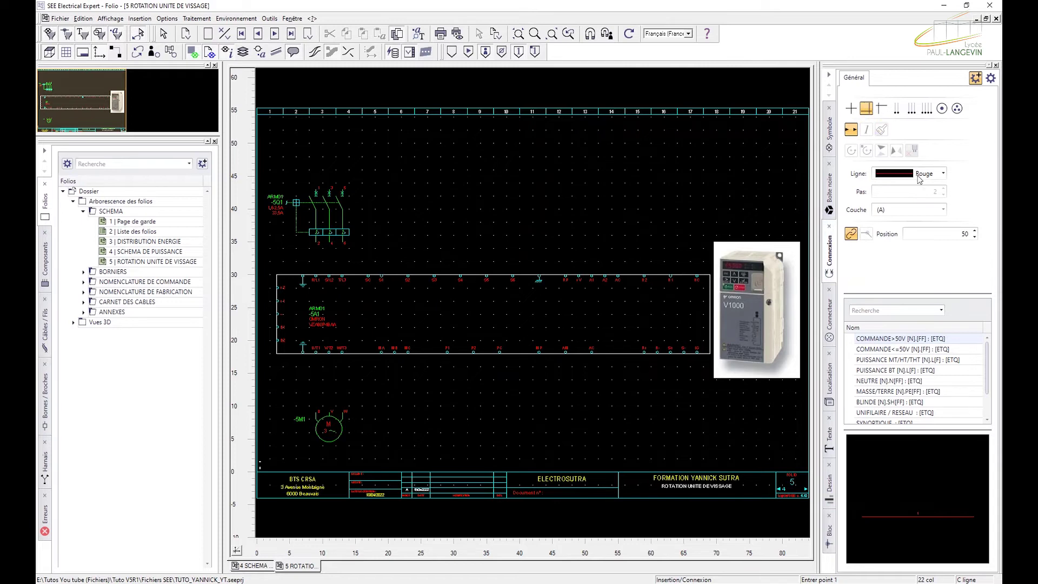
click(912, 381)
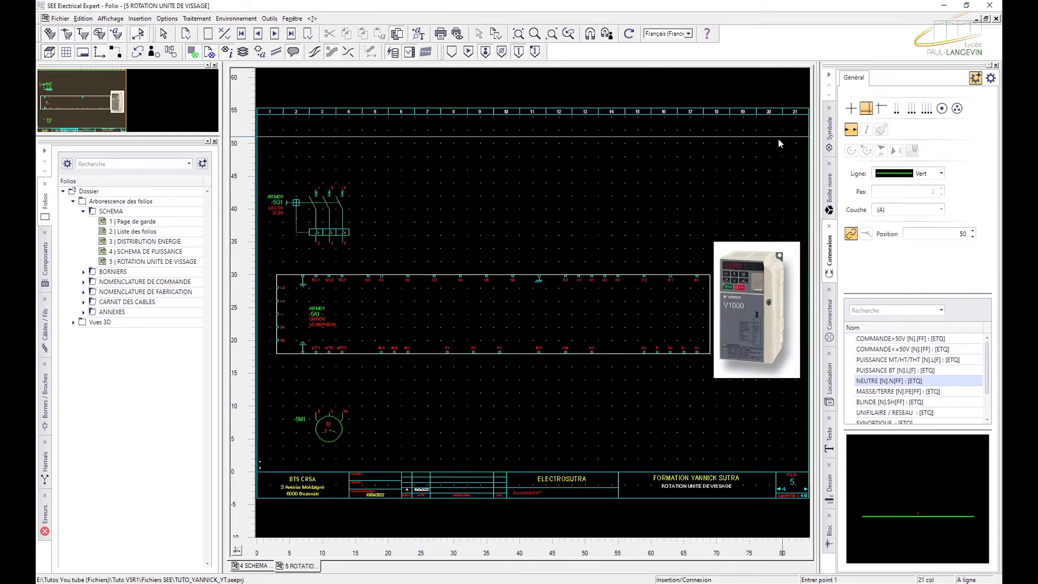
click(277, 156)
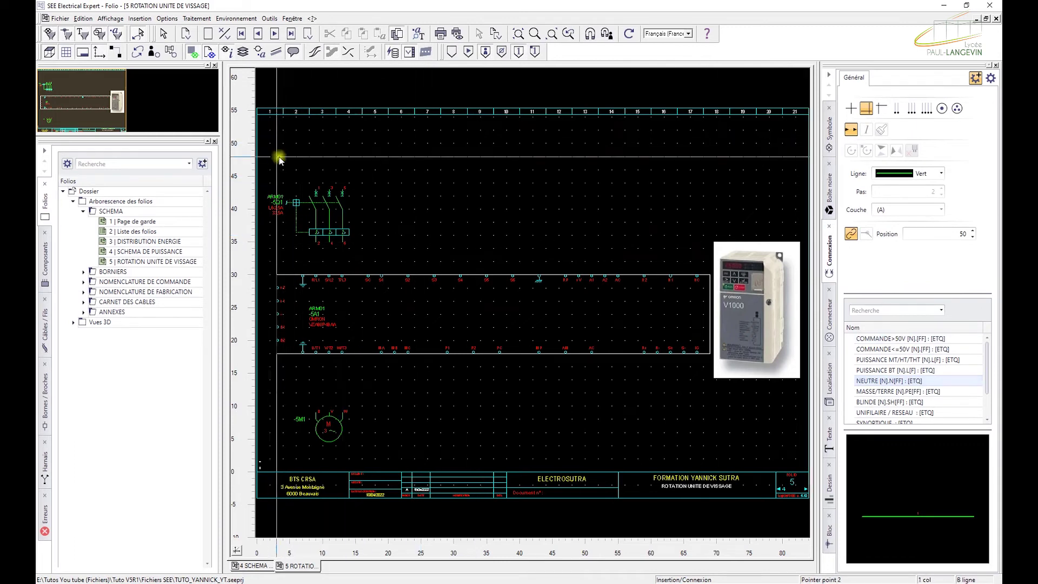
click(318, 157)
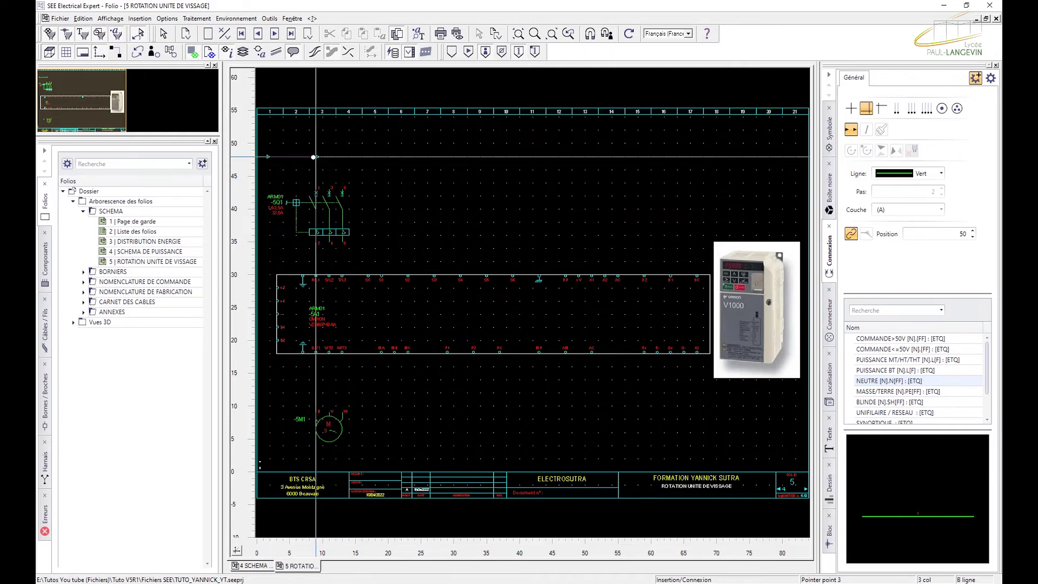
click(315, 274)
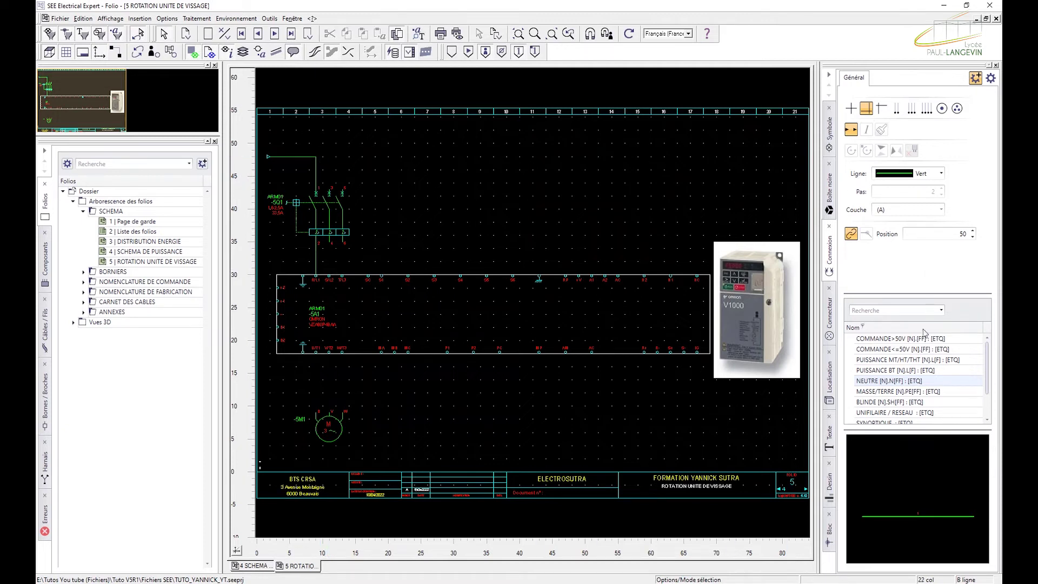
- Draw an angled PUISSANCE BT connection above the neutral to the circuit breaker's third pole, and delete the stray stub above its corner
click(922, 371)
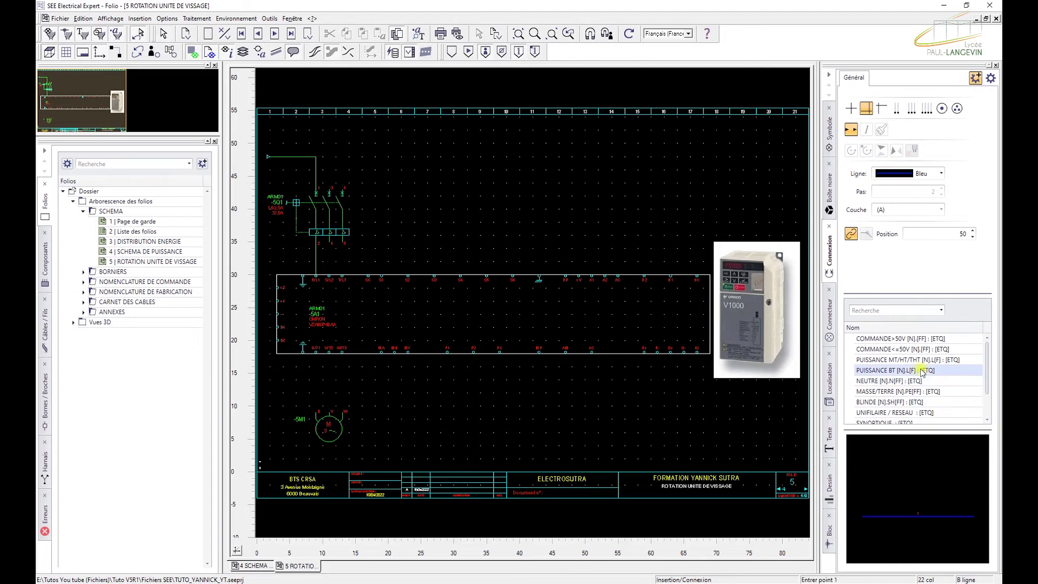
click(272, 146)
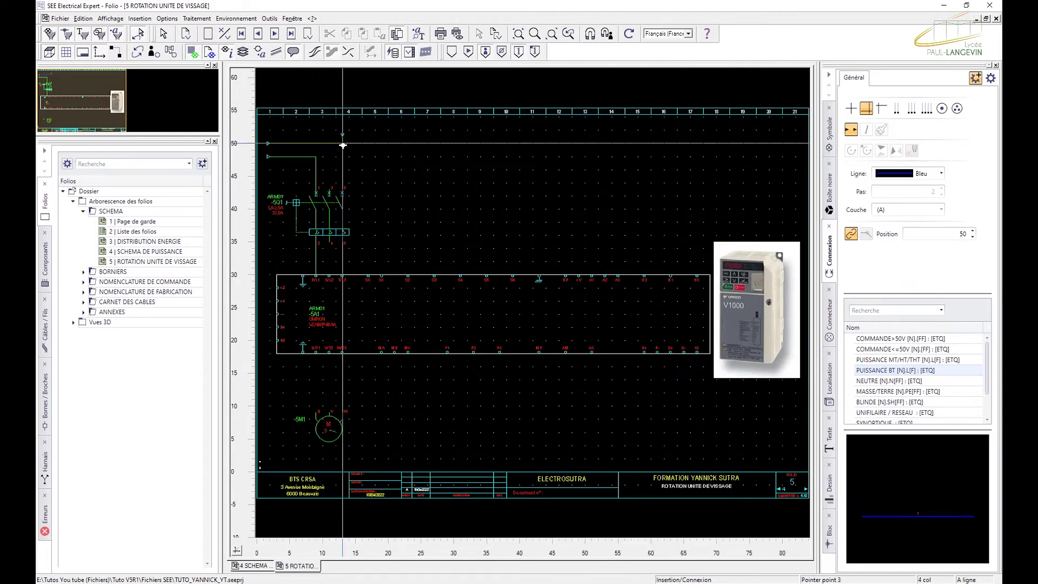
click(361, 162)
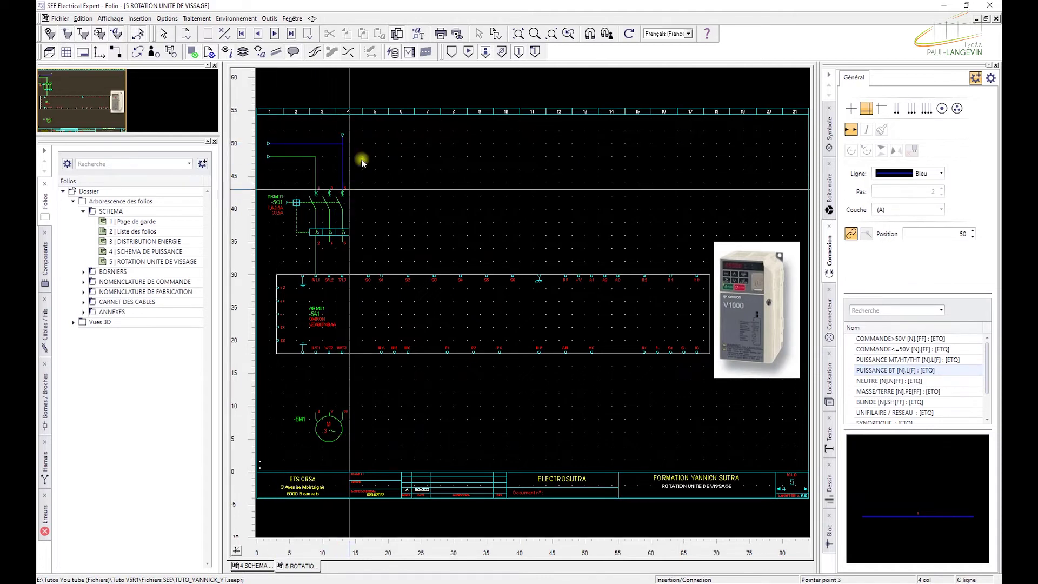
key(Escape)
click(342, 135)
key(Delete)
click(341, 135)
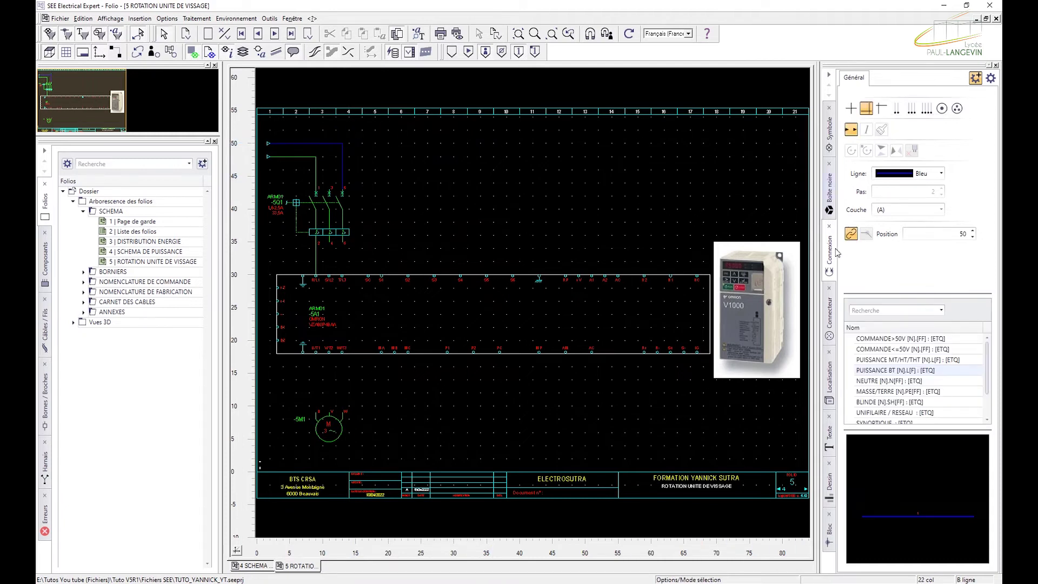
- Loop the PUISSANCE BT wire from the circuit breaker's third-pole output up to its middle pole and down to drive terminal S/L2
click(865, 109)
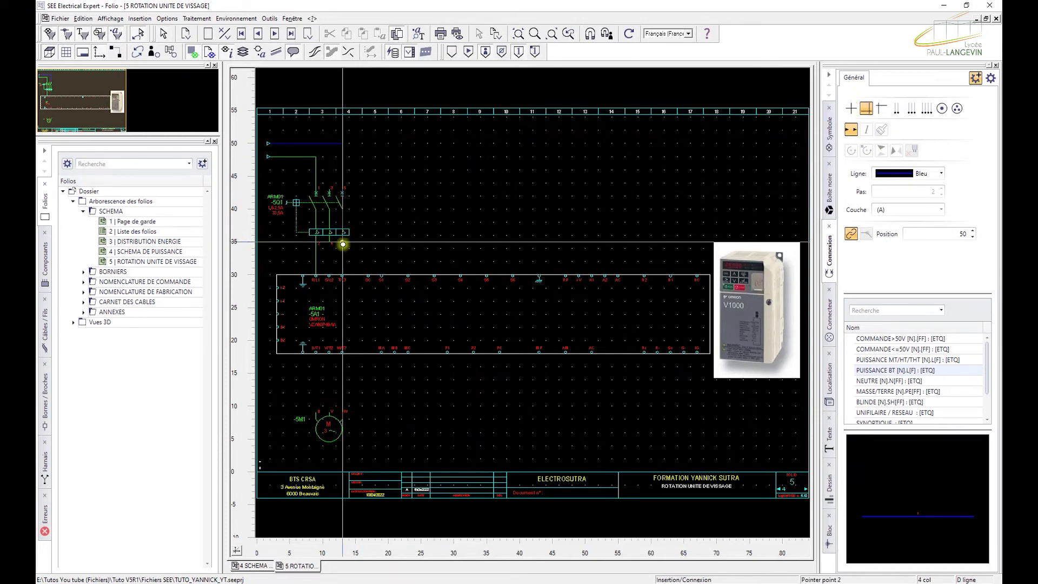
click(341, 254)
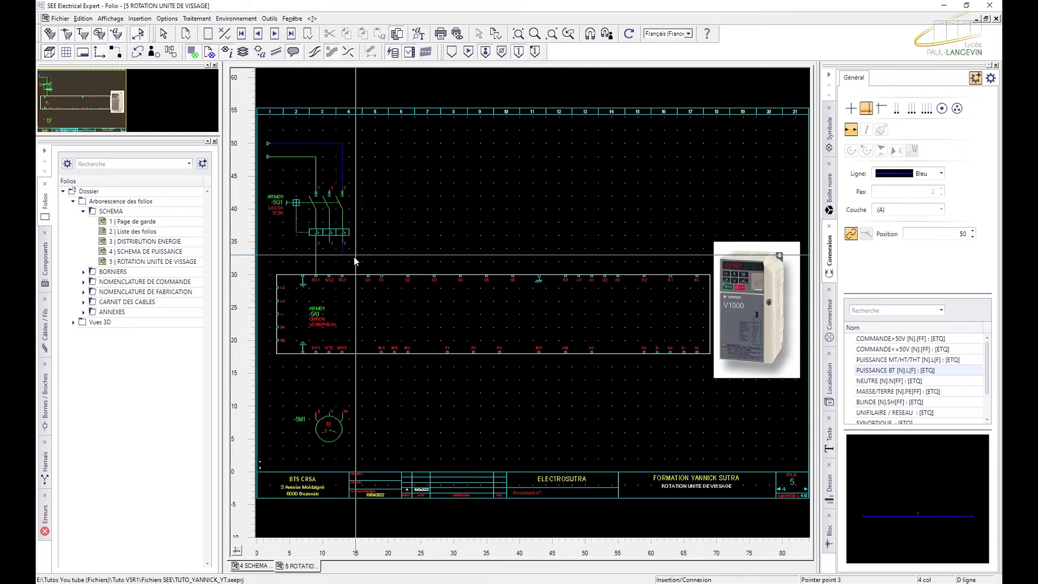
click(365, 254)
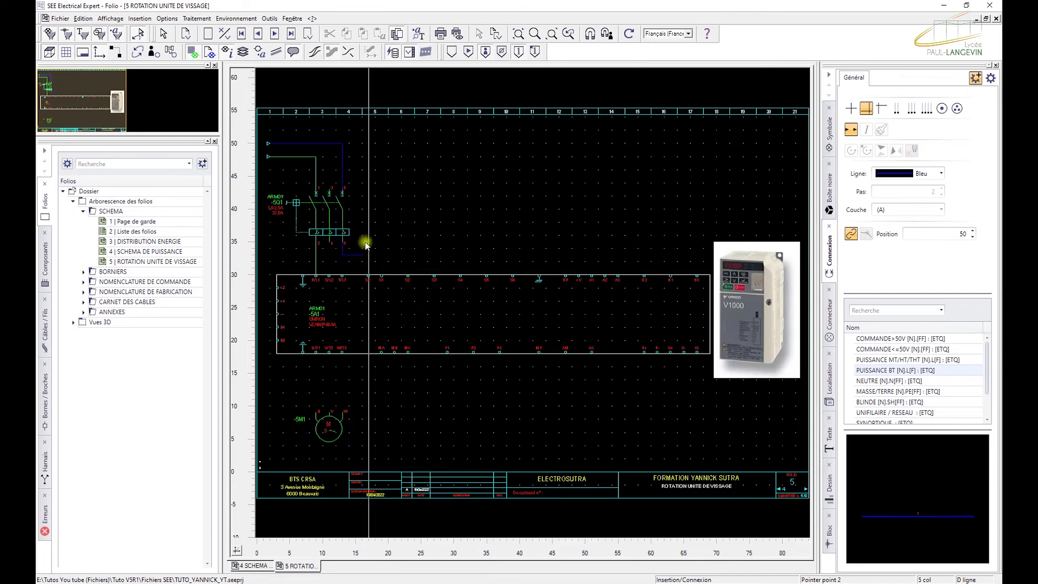
click(363, 176)
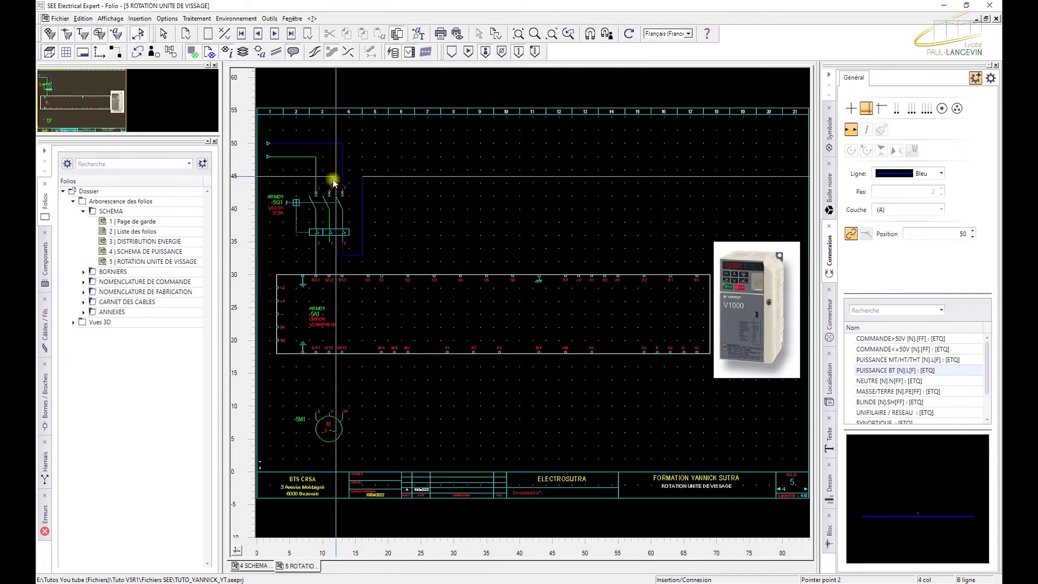
click(329, 176)
click(329, 274)
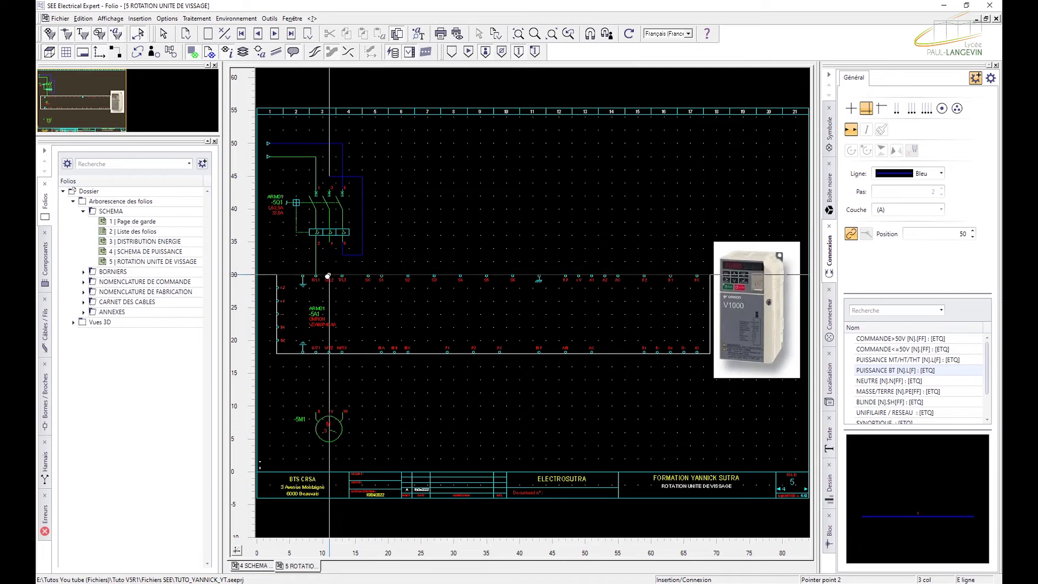
right_click(350, 352)
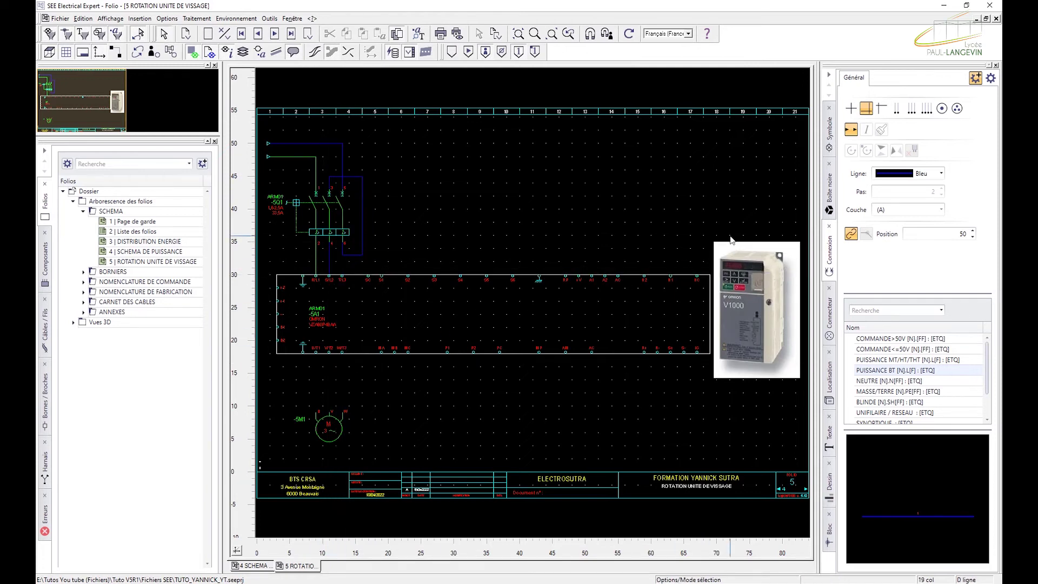
- Connect drive outputs U/T1, V/T2 and W/T3 to motor terminals U, V and W with a three-wire PUISSANCE BT connection
click(911, 108)
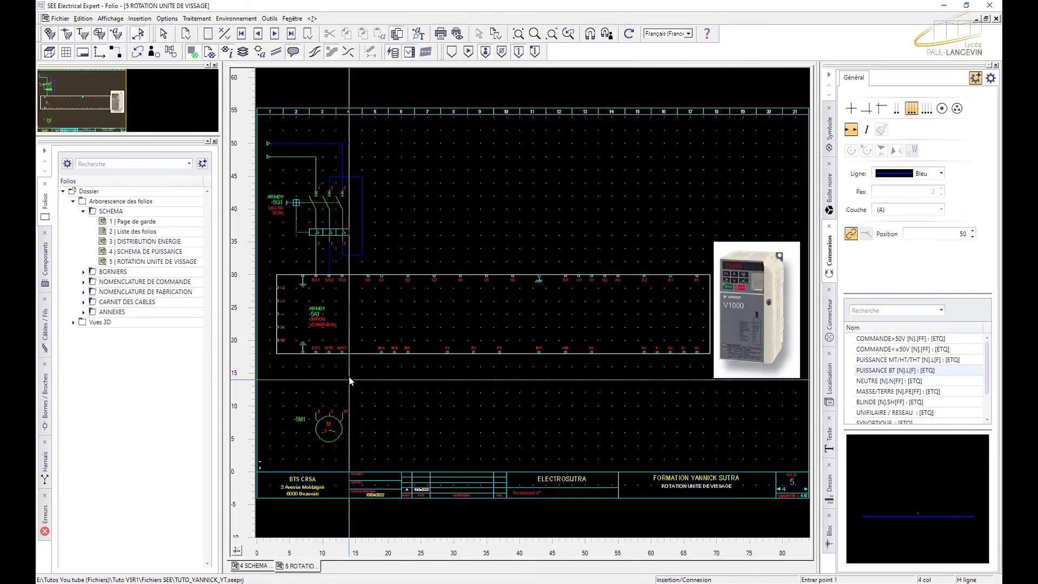
click(341, 354)
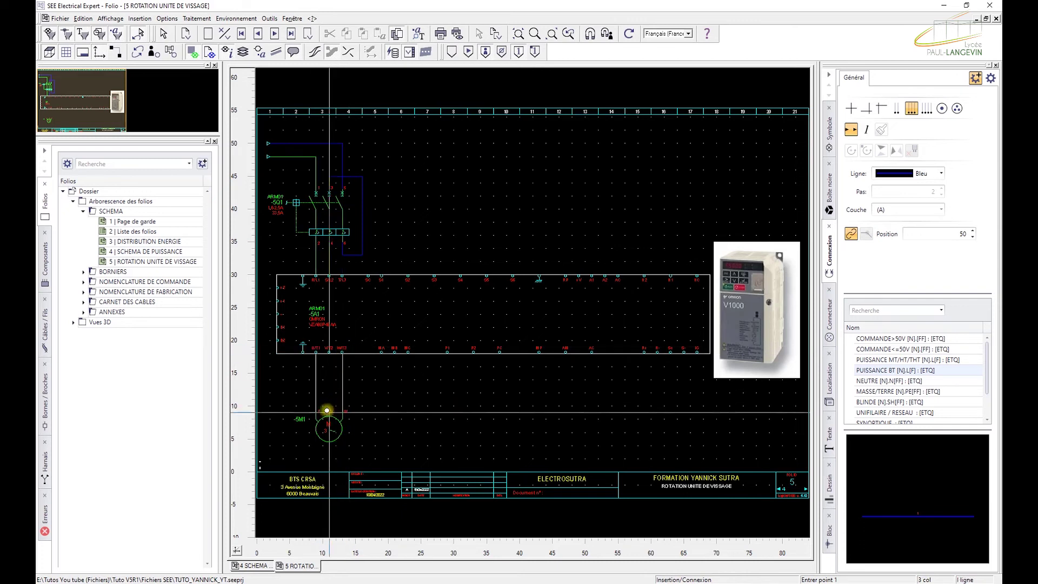
click(342, 413)
key(Escape)
scroll(320, 397, up, 2)
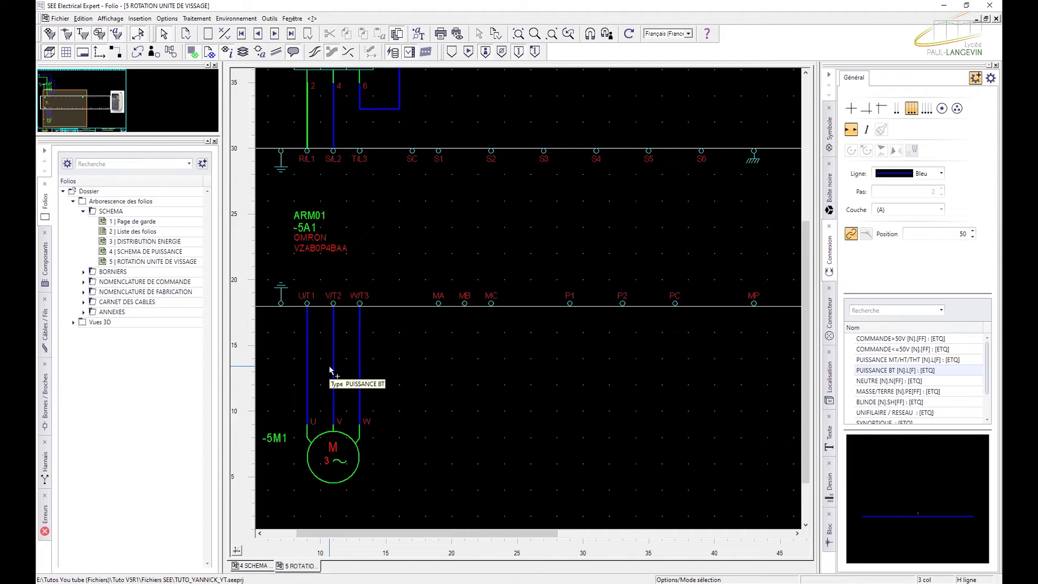
scroll(514, 326, down, 2)
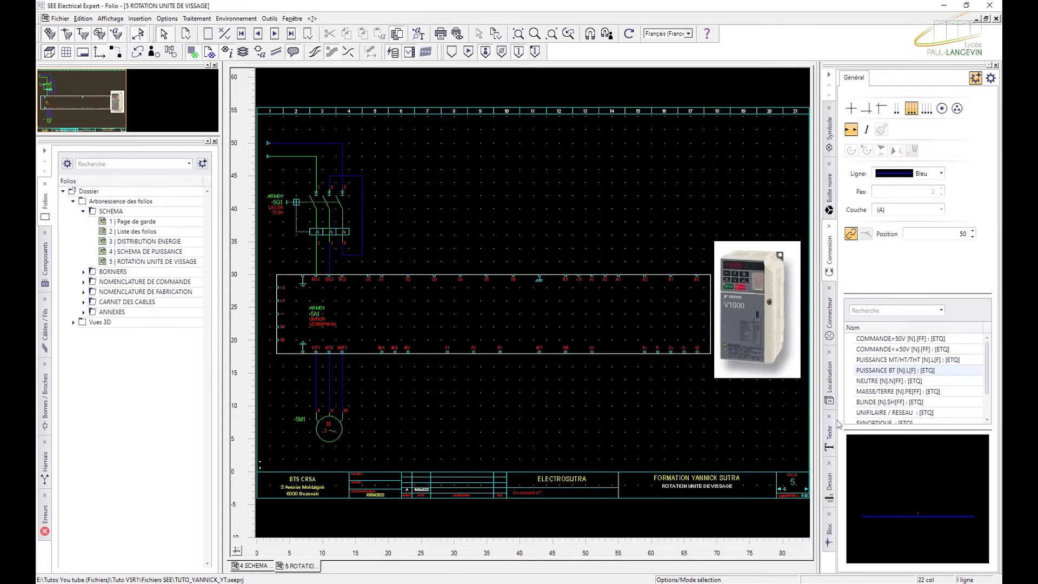
- Add the text "Défaut V1000" inside the drive, above terminals MA, MB and MC
click(829, 437)
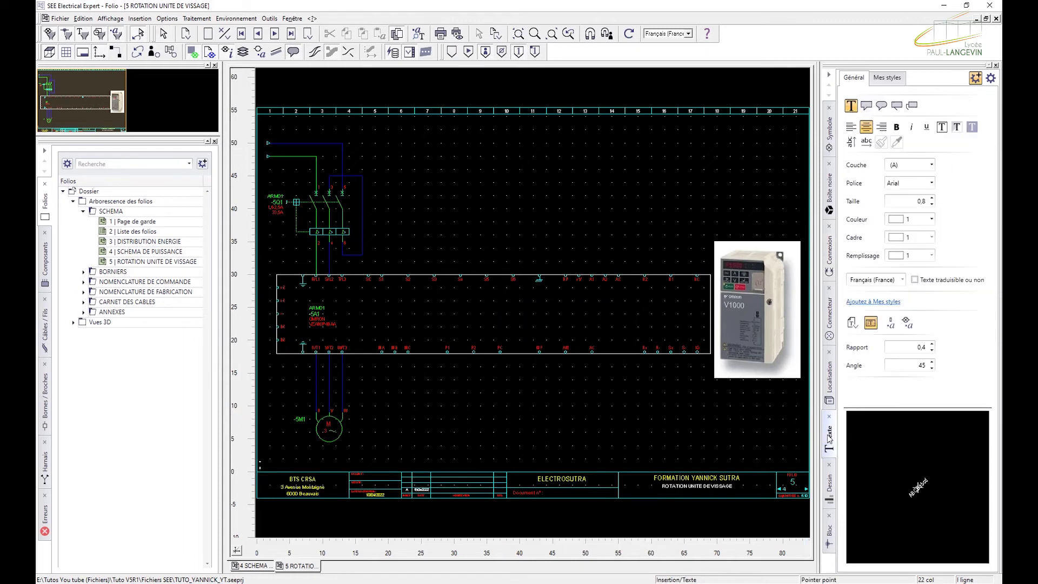
click(382, 336)
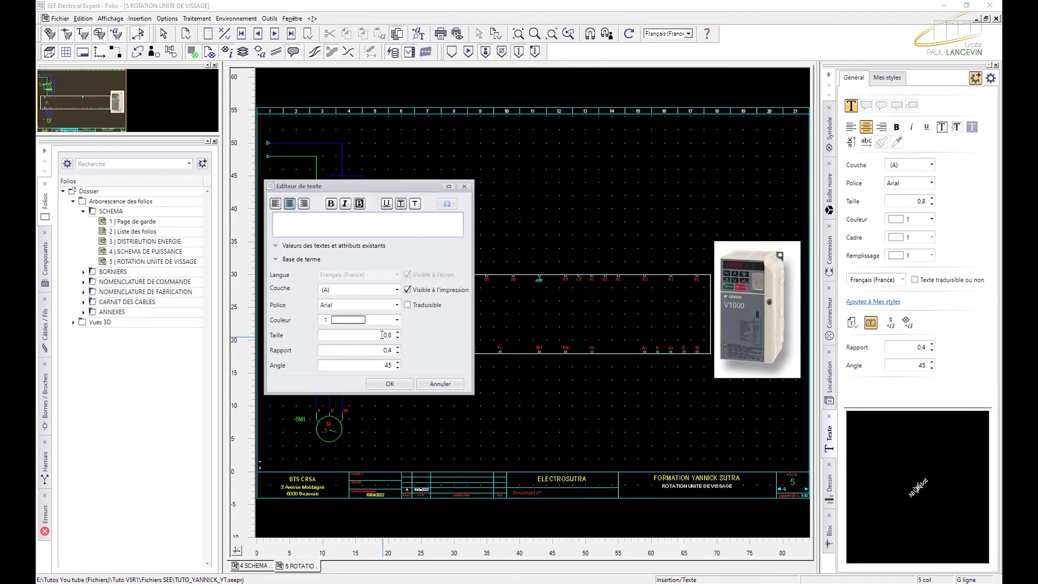
text(Défaut V1000)
click(389, 383)
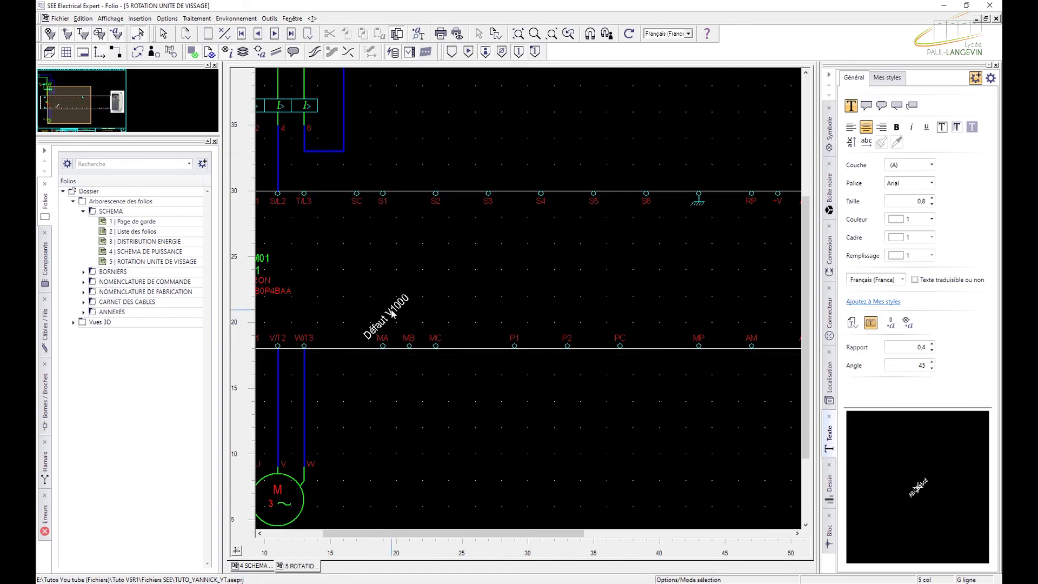
- Set the "Défaut V1000" text's angle to 0 and shift it to sit centred above terminals MA, MB and MC
click(394, 307)
double_click(397, 310)
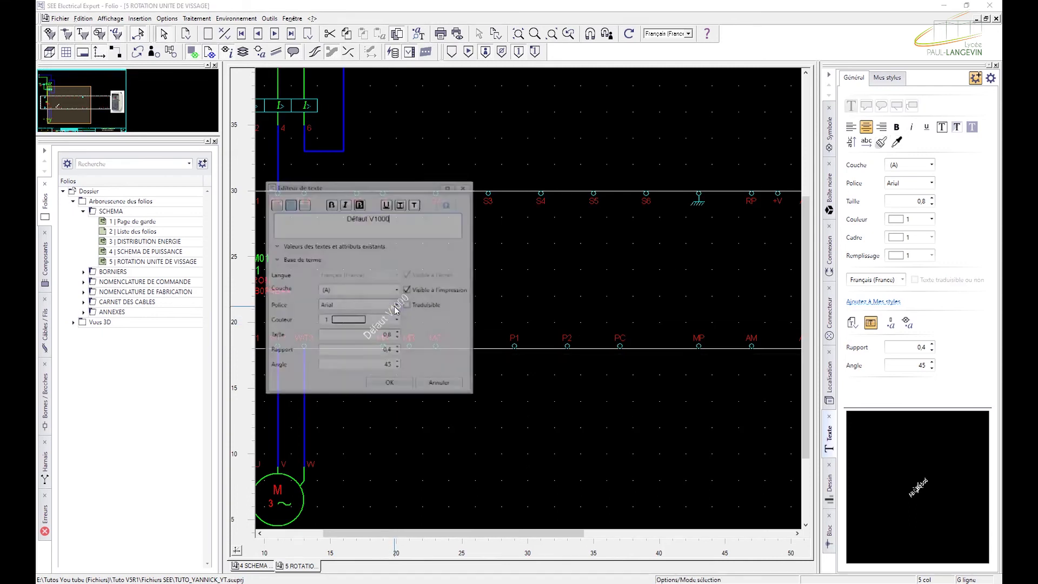
double_click(385, 365)
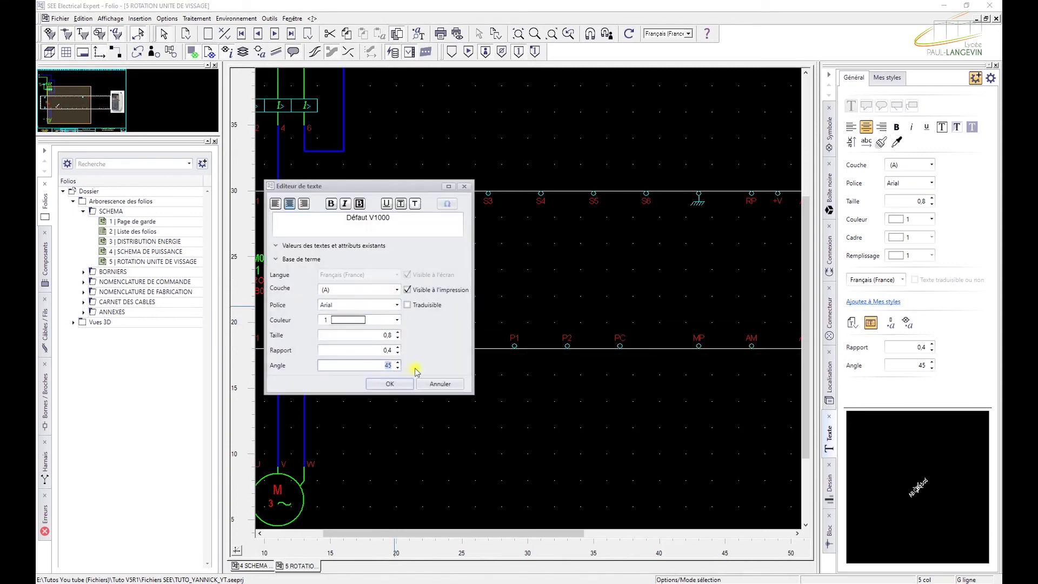
text(0)
key(Return)
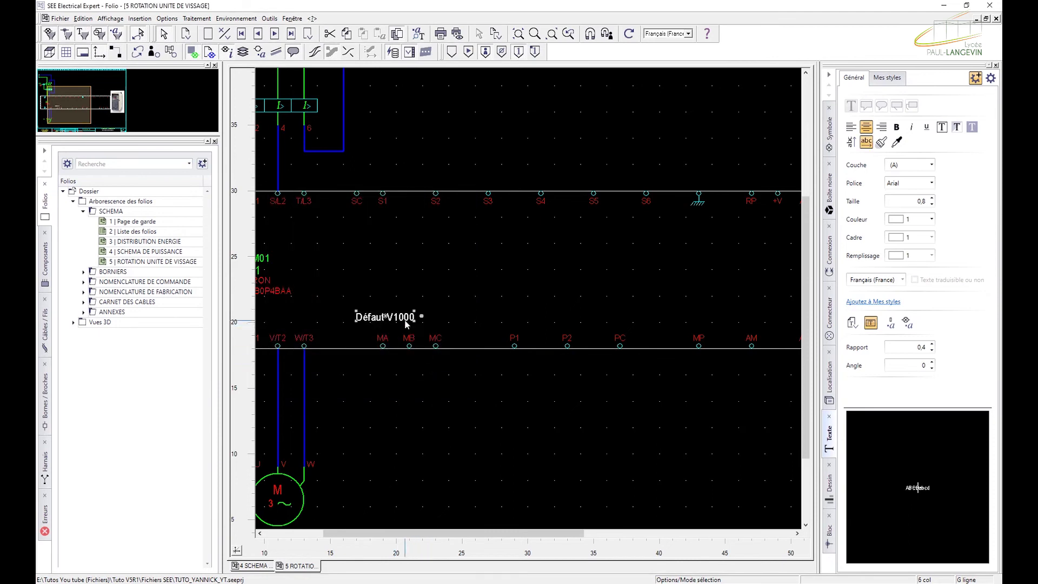
drag(424, 321, 431, 323)
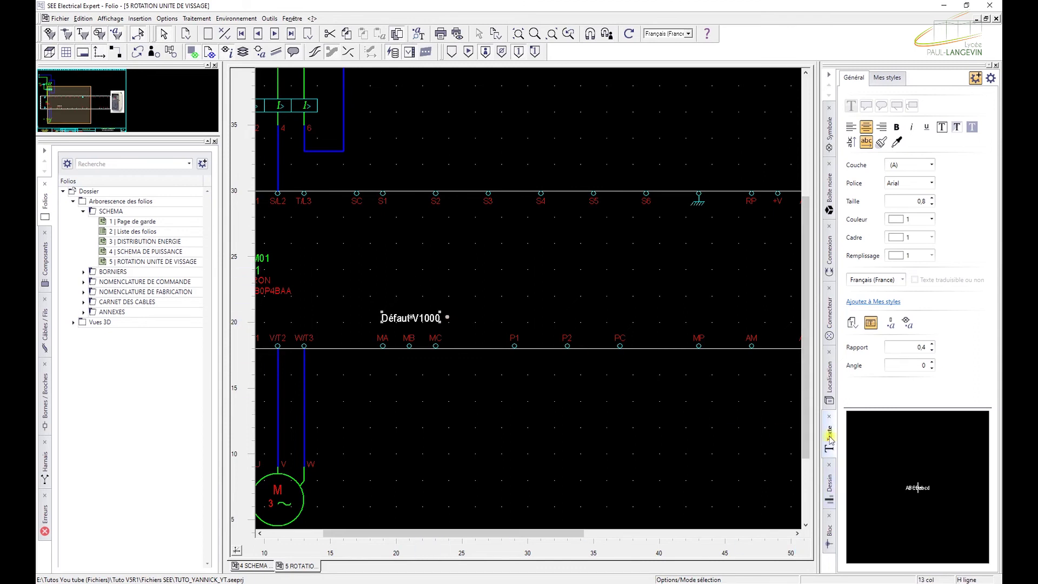
- Add the text "Marche moteur vissage" inside the drive, below terminal S1
click(438, 224)
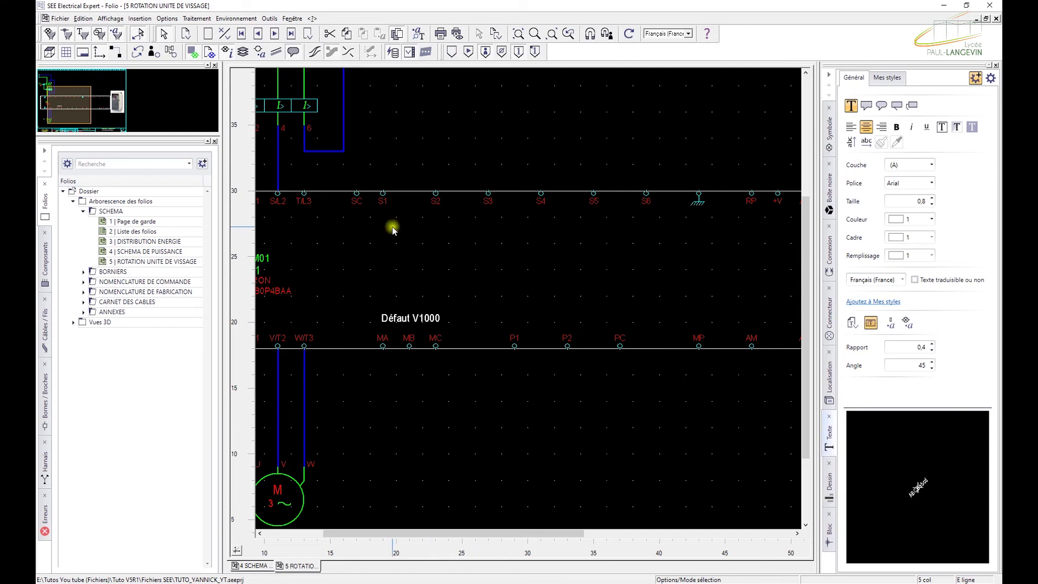
click(426, 317)
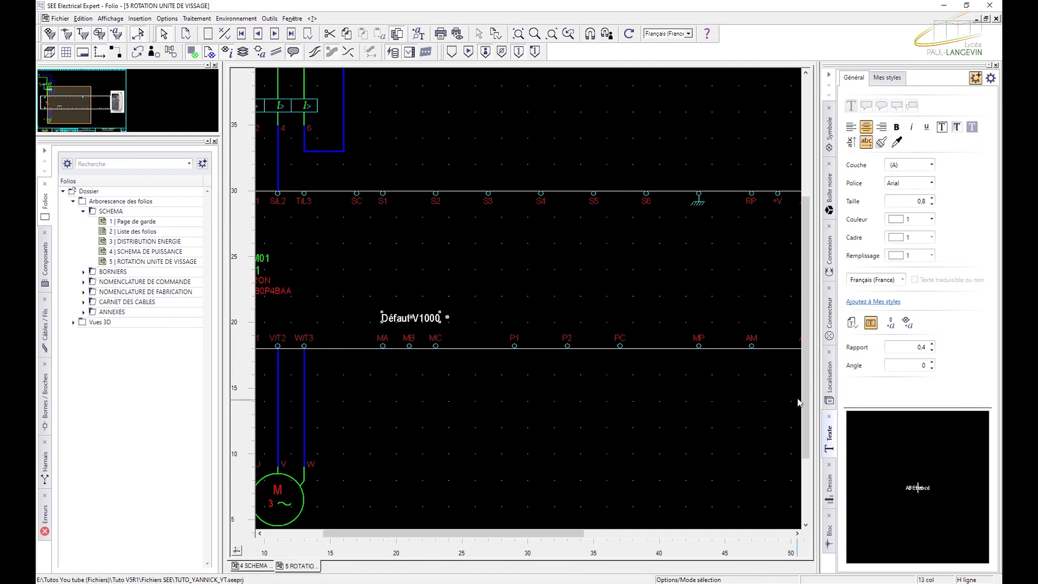
click(829, 444)
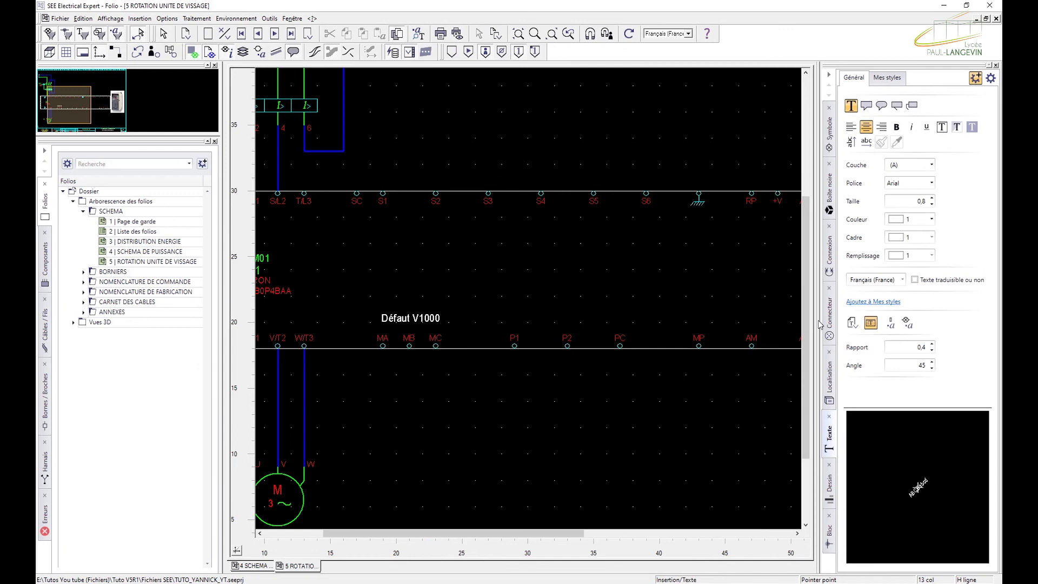
click(382, 230)
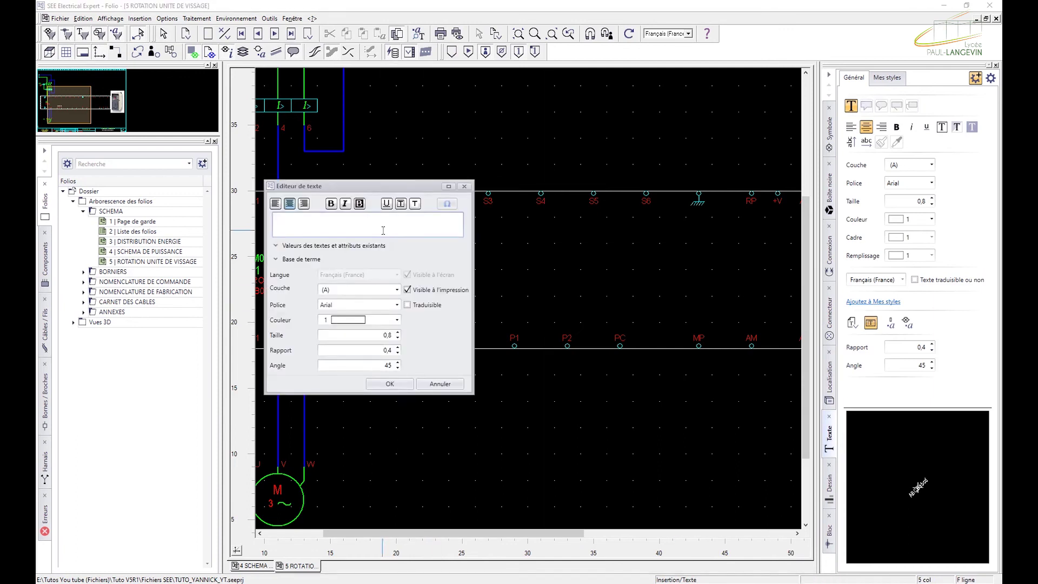
text(Marche moteur viossage)
key(BackSpace)
click(403, 382)
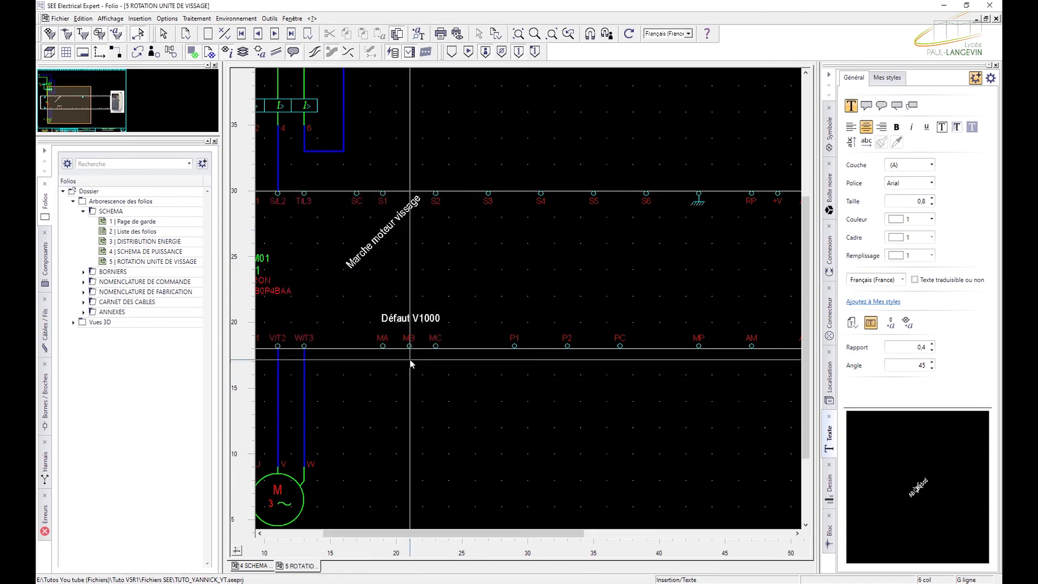
key(Escape)
- Set the "Marche moteur vissage" text's angle to 0 and shift it to sit just below terminals SC, S1 and S2
double_click(386, 229)
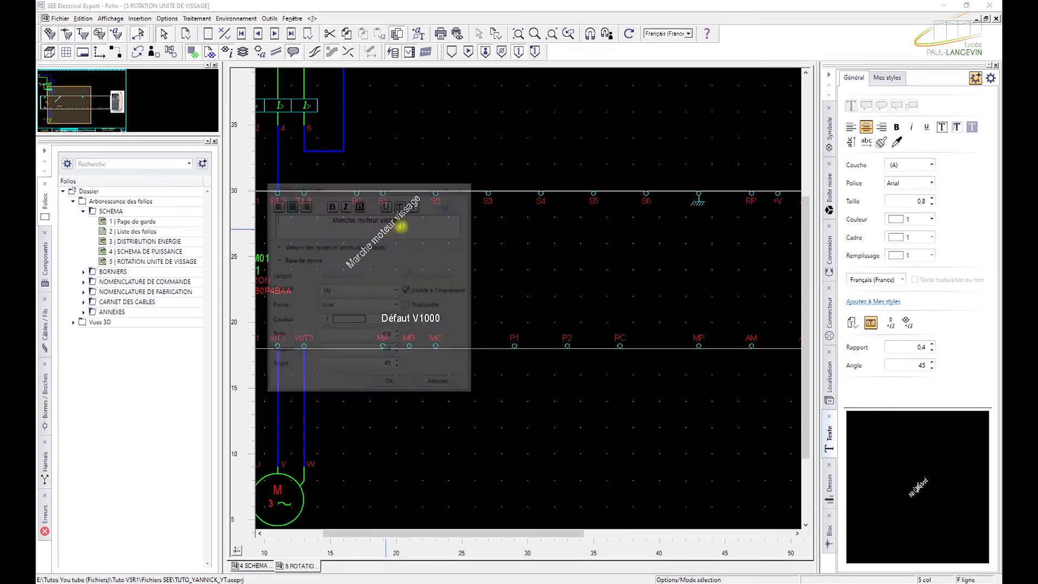
drag(382, 365, 399, 367)
text(0)
key(Return)
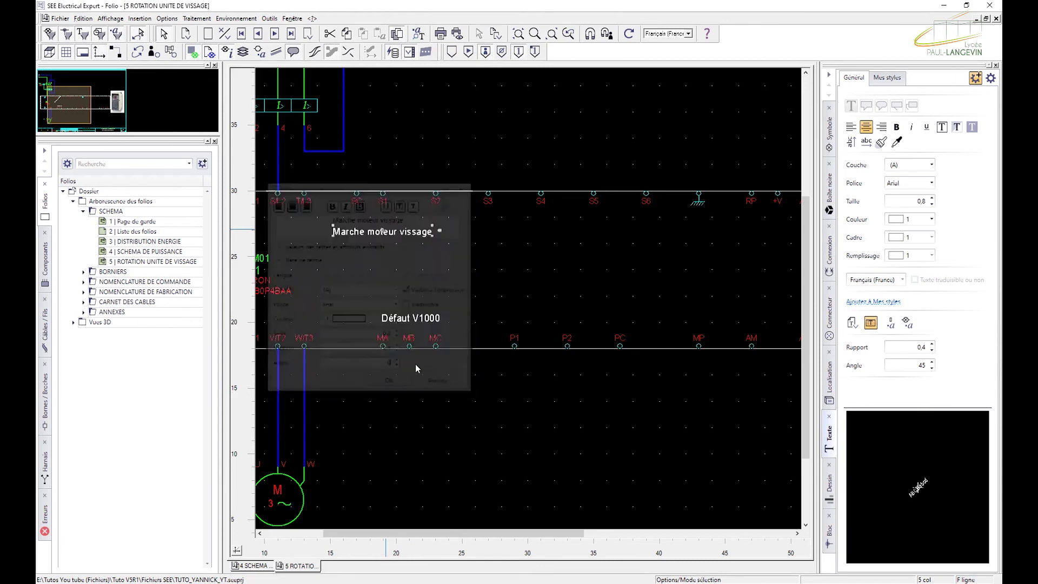
drag(398, 235, 419, 224)
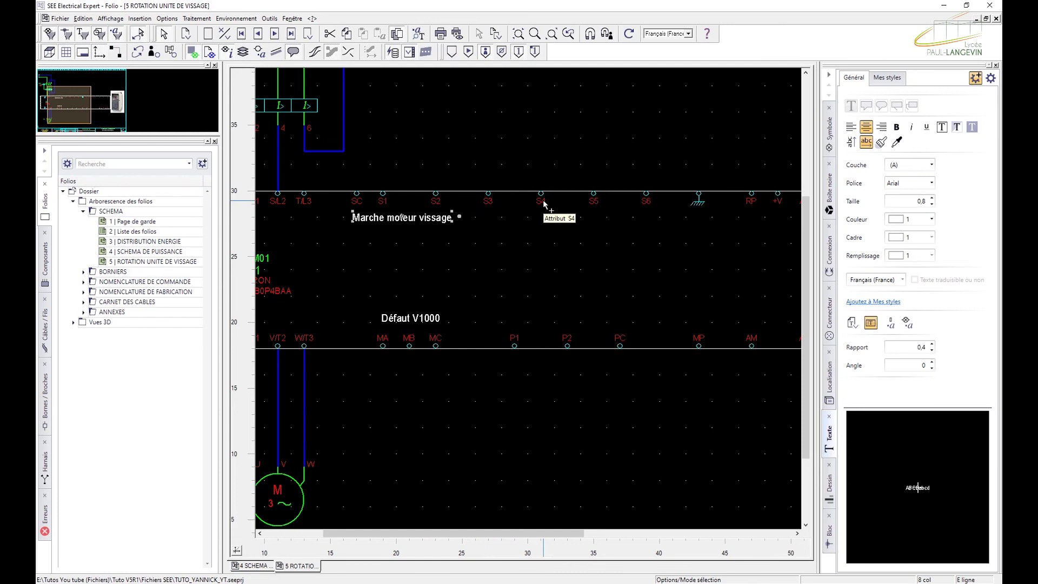
scroll(566, 243, down, 1)
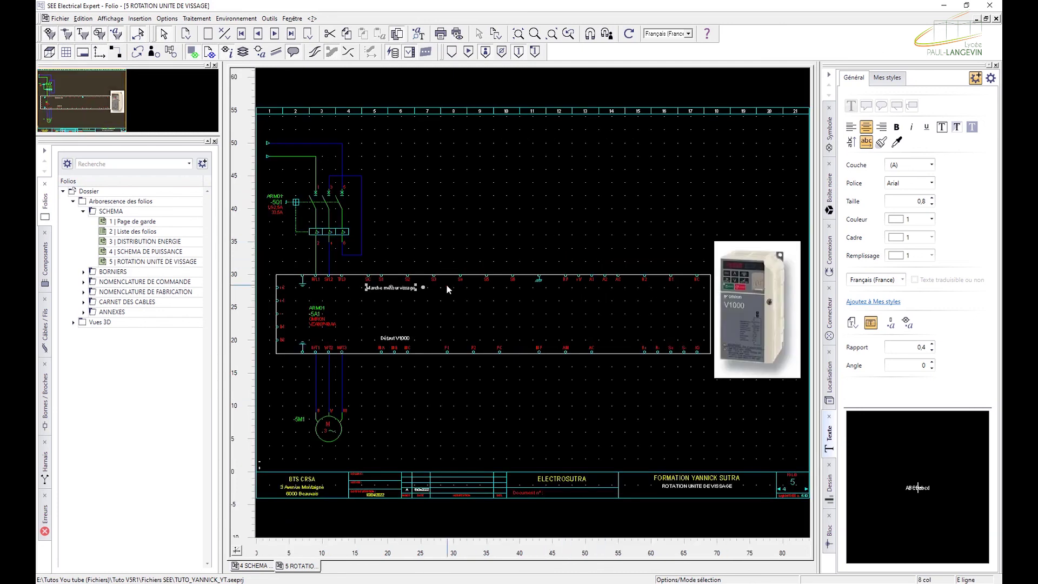